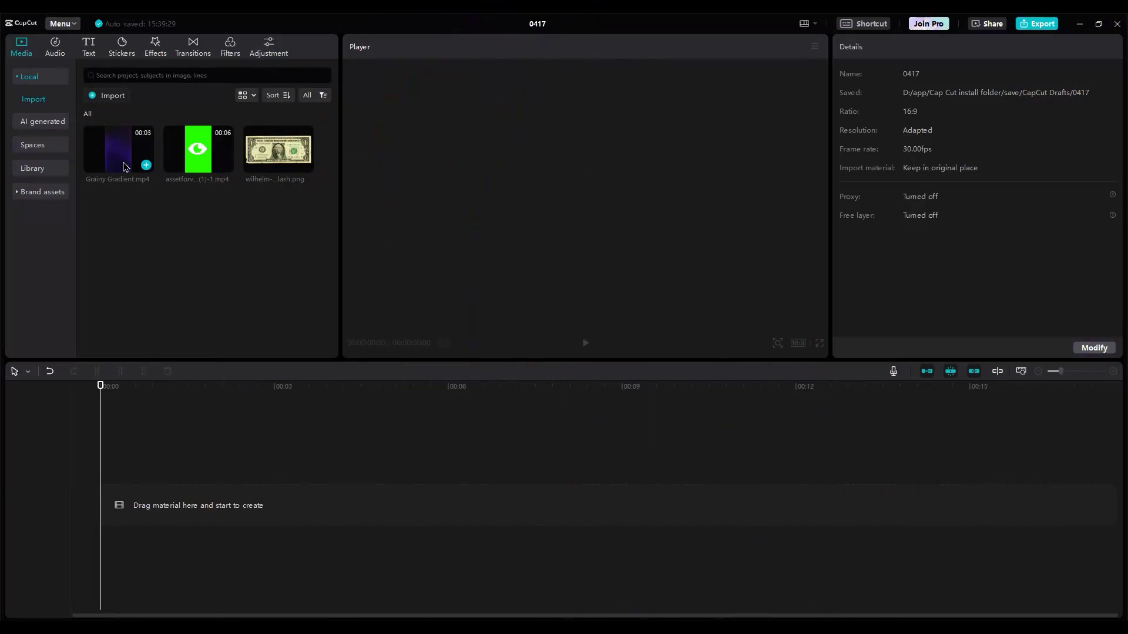
# Step: Add Grainy Gradient.mp4 to the start of the timeline, rotated 90° and scaled to 177% so it fills the frame
pyautogui.moveTo(115, 319); pyautogui.dragTo(105, 519)
pyautogui.press('Return')
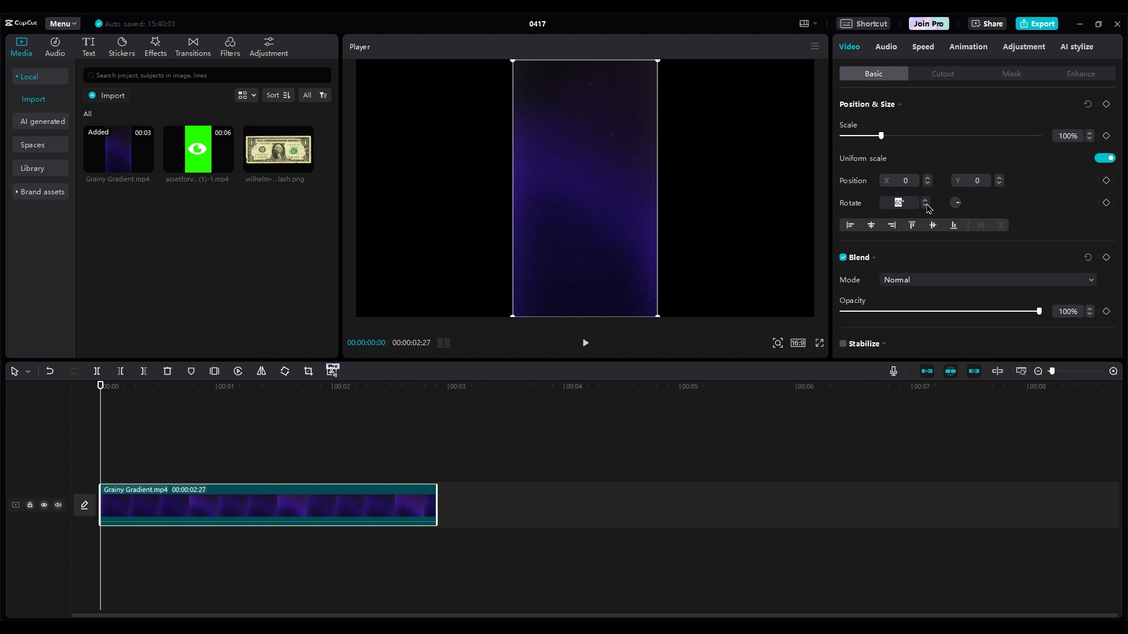
pyautogui.press('Return')
pyautogui.moveTo(454, 261); pyautogui.dragTo(314, 351)
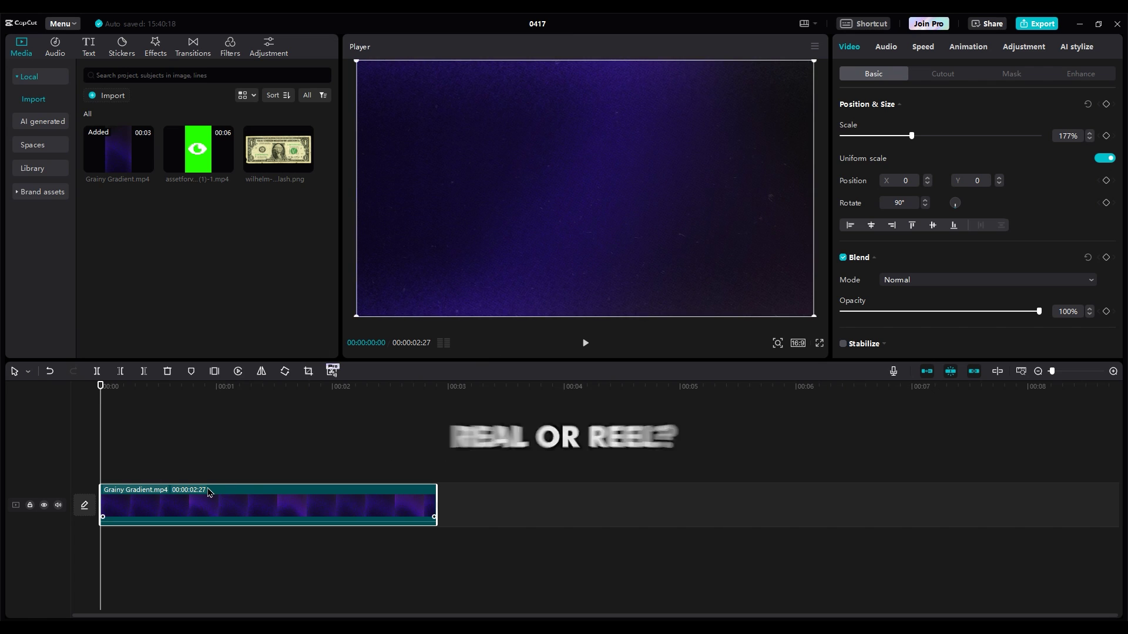
# Step: Duplicate the gradient clip to make three back-to-back copies, and turn on the project's free layer setting
pyautogui.moveTo(176, 510); pyautogui.dragTo(524, 512)
pyautogui.hotkey('ctrl', 'v')
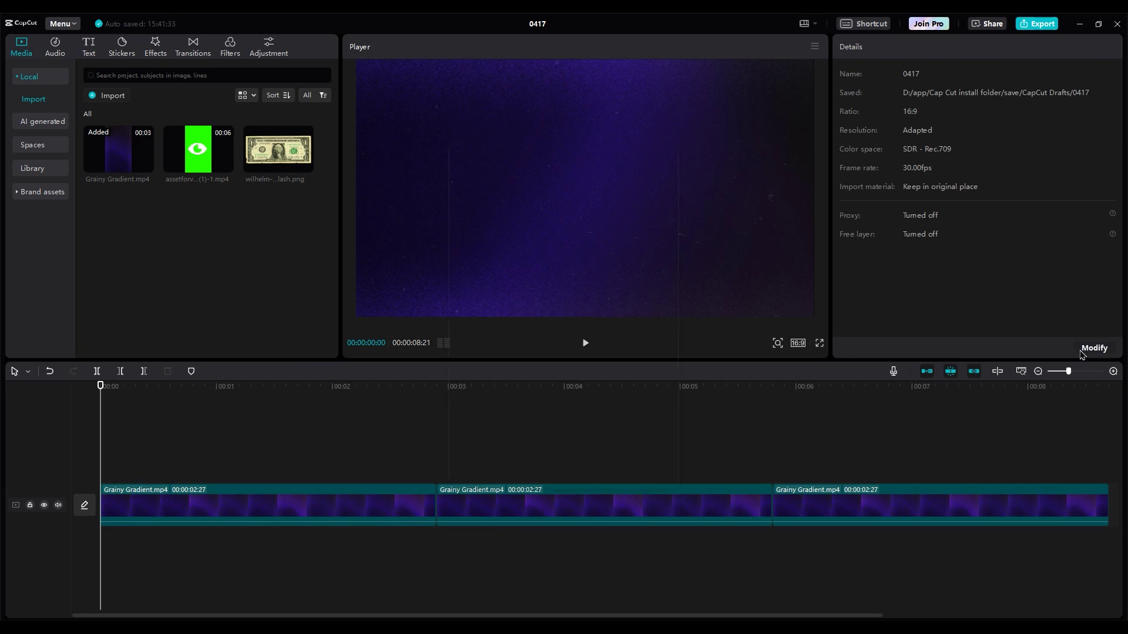
pyautogui.click(1081, 353)
pyautogui.click(518, 479)
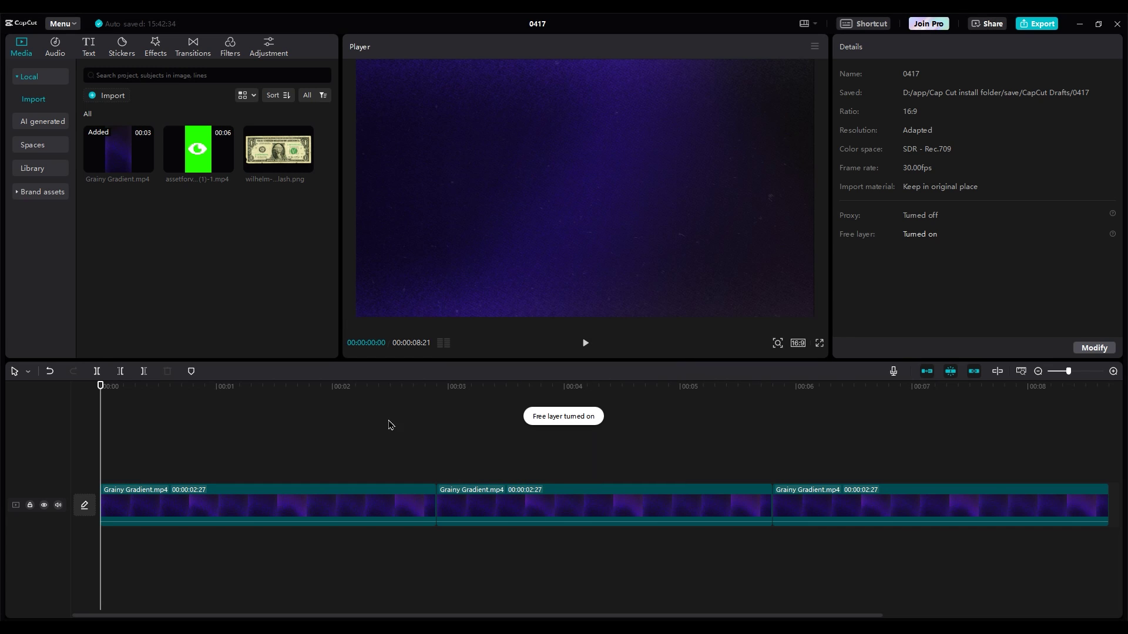
# Step: Place the dollar bill image above the gradient clips from the start and extend it to their end at 00:00:08:21
pyautogui.moveTo(189, 375); pyautogui.dragTo(86, 450)
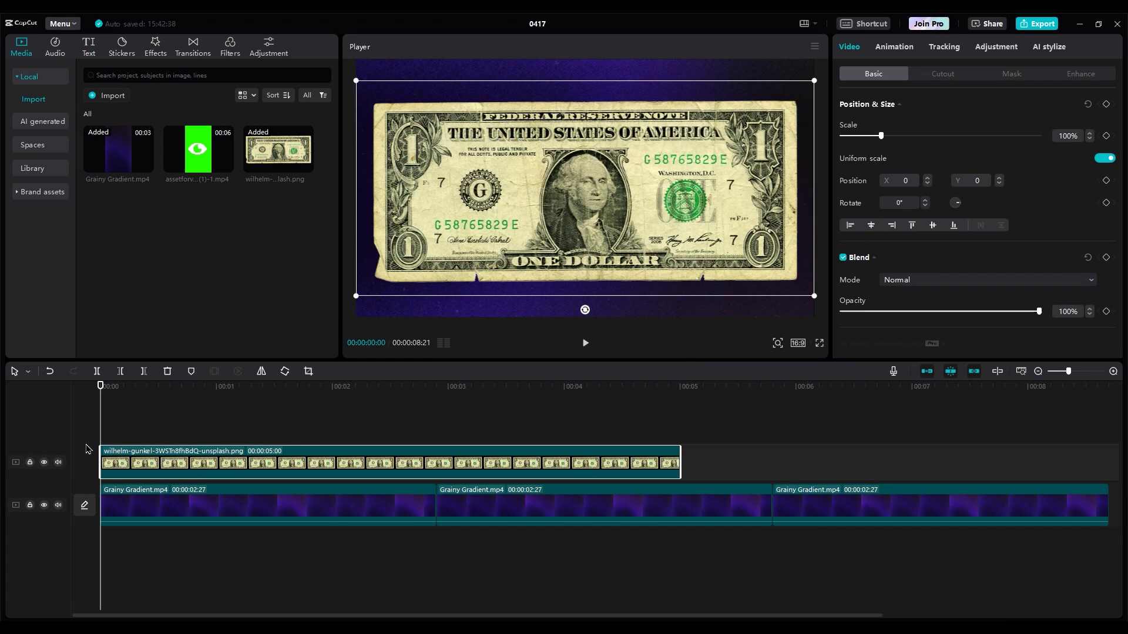
pyautogui.keyDown('ctrl'); pyautogui.scroll(-3, 545, 442); pyautogui.keyUp('ctrl')
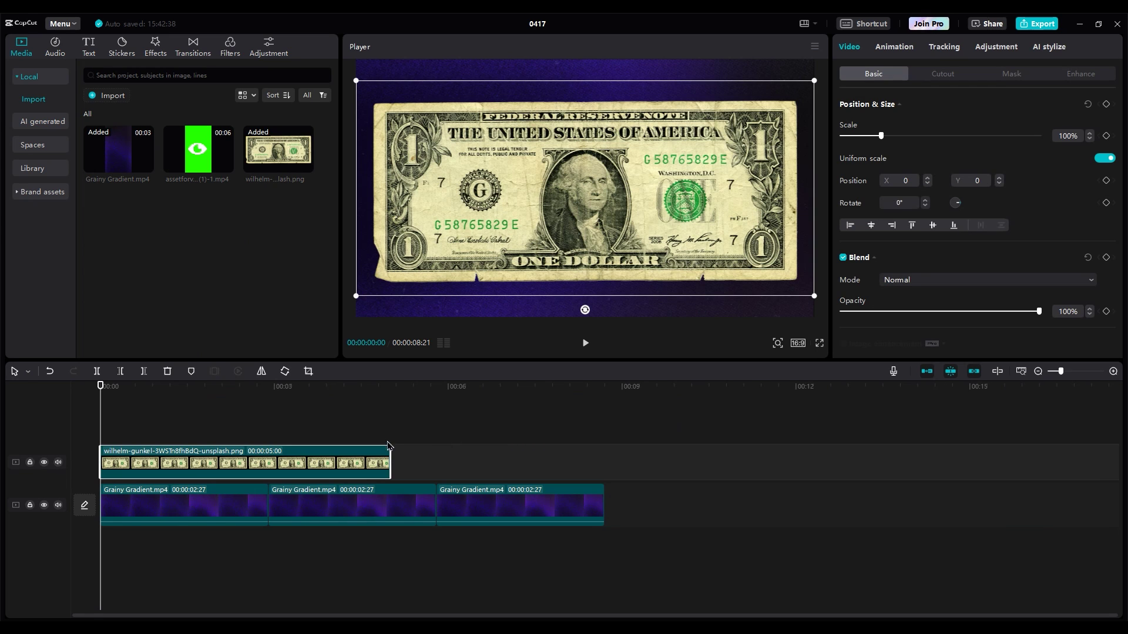
pyautogui.moveTo(572, 450); pyautogui.dragTo(605, 450)
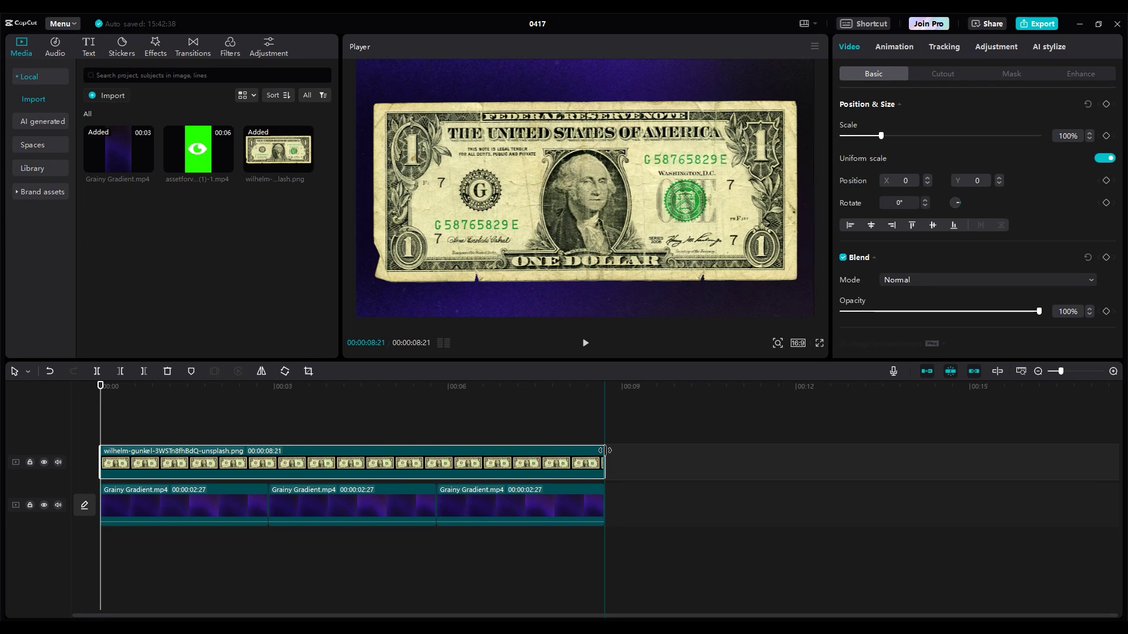
# Step: Scale the dollar bill down to 41% and blend it with Brighten mode at 60% opacity
pyautogui.moveTo(816, 298); pyautogui.dragTo(646, 178)
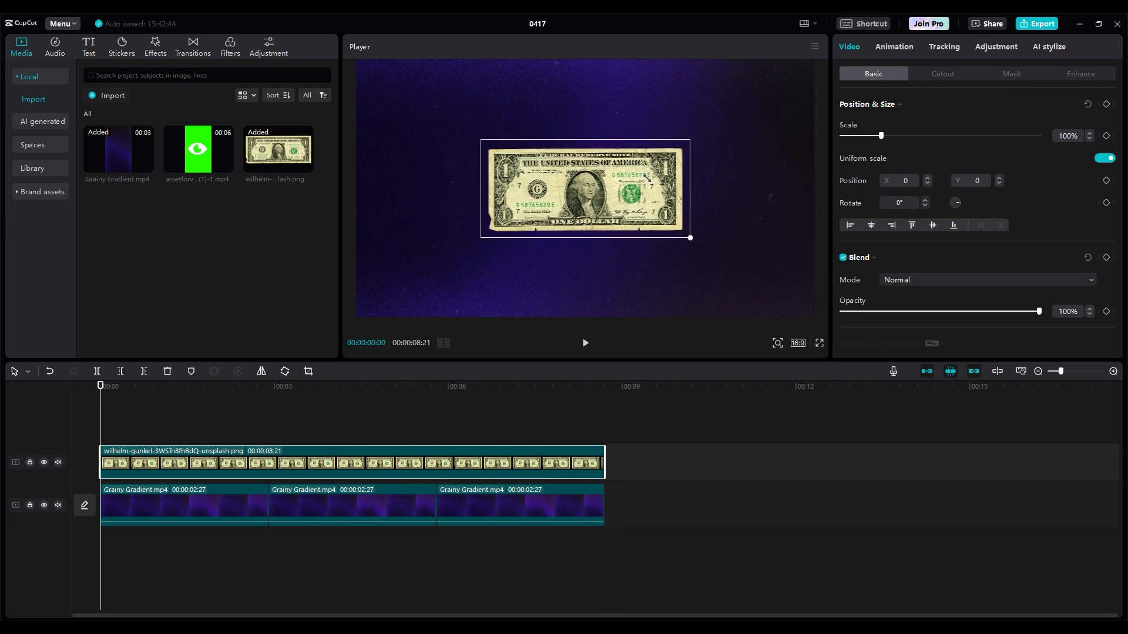
pyautogui.click(914, 280)
pyautogui.click(921, 318)
pyautogui.moveTo(686, 239); pyautogui.dragTo(673, 233)
pyautogui.moveTo(1038, 313); pyautogui.dragTo(960, 313)
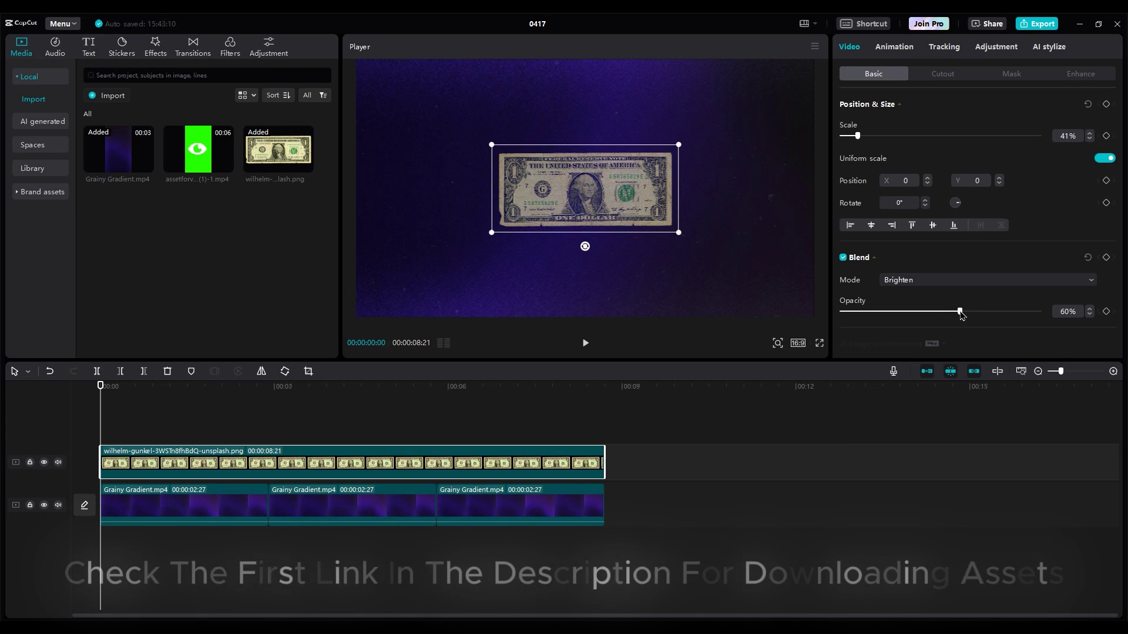
# Step: Lock the gradient track and place the green-screen eye clip above the dollar bill at the start of the timeline
pyautogui.click(182, 442)
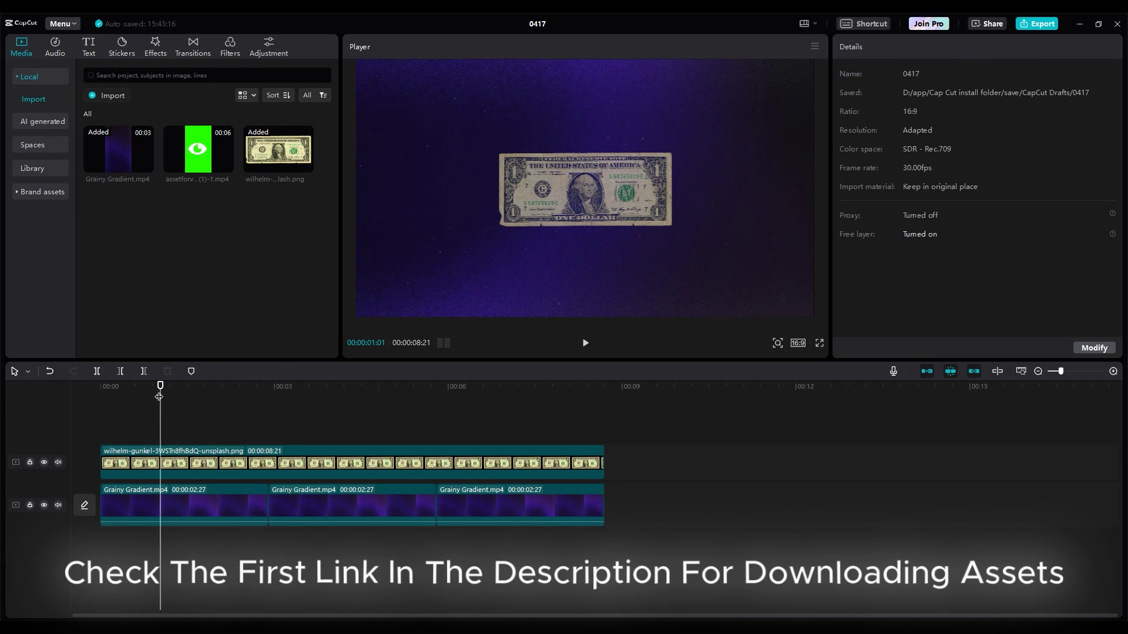
pyautogui.click(30, 506)
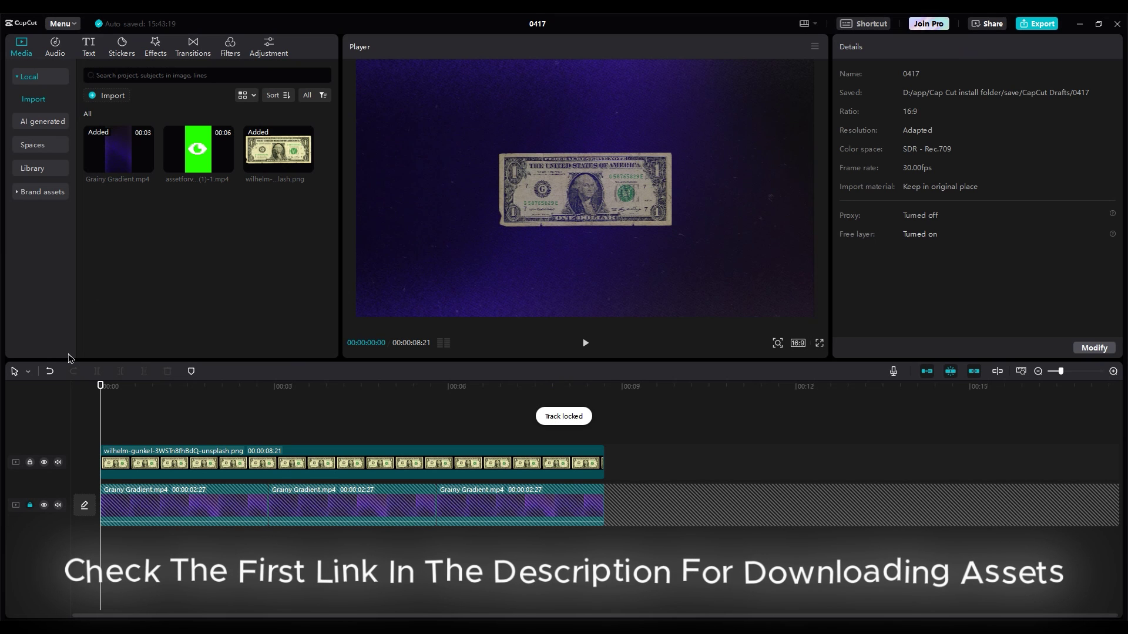
pyautogui.moveTo(198, 167)
pyautogui.moveTo(198, 167); pyautogui.dragTo(123, 443)
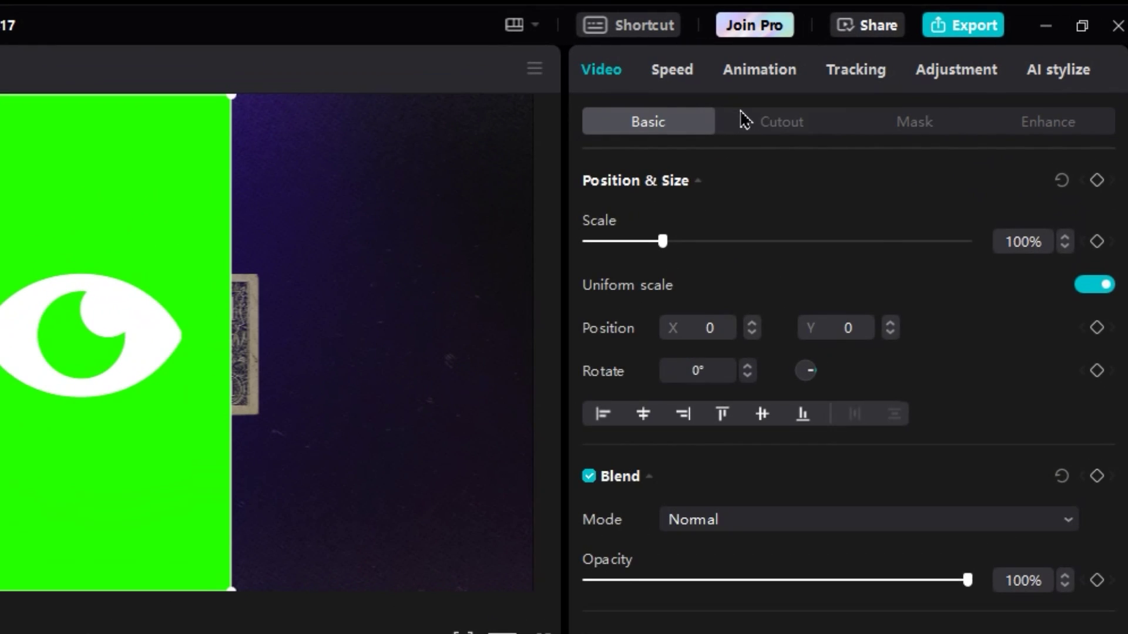
# Step: Apply Chroma key to the eye clip, picking its green background and raising the strength to remove it
pyautogui.click(942, 73)
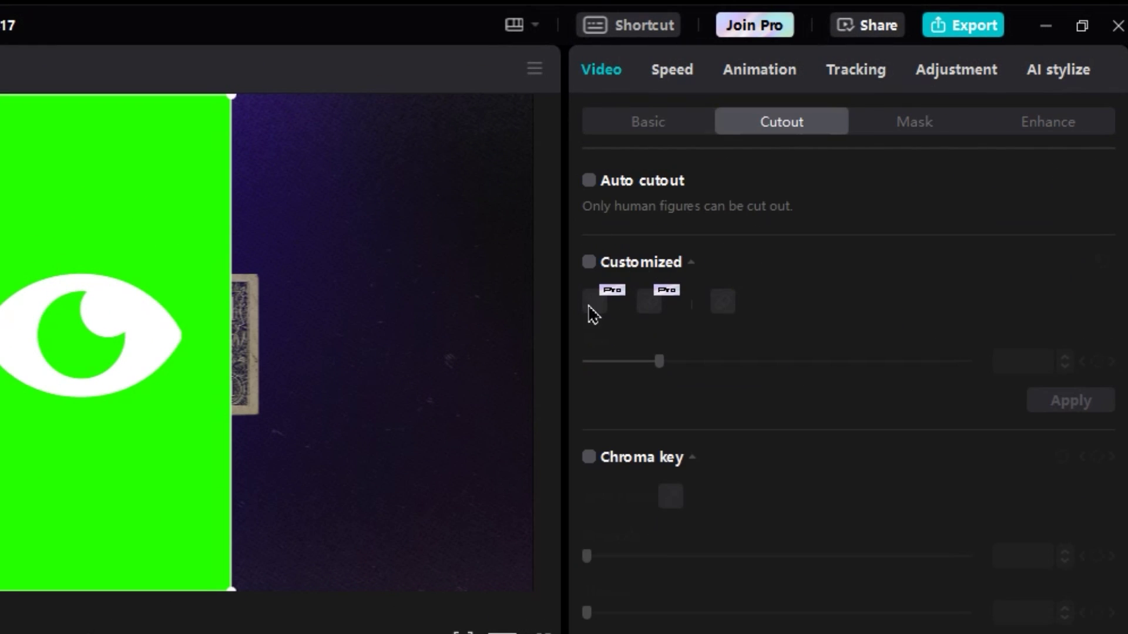
pyautogui.click(588, 457)
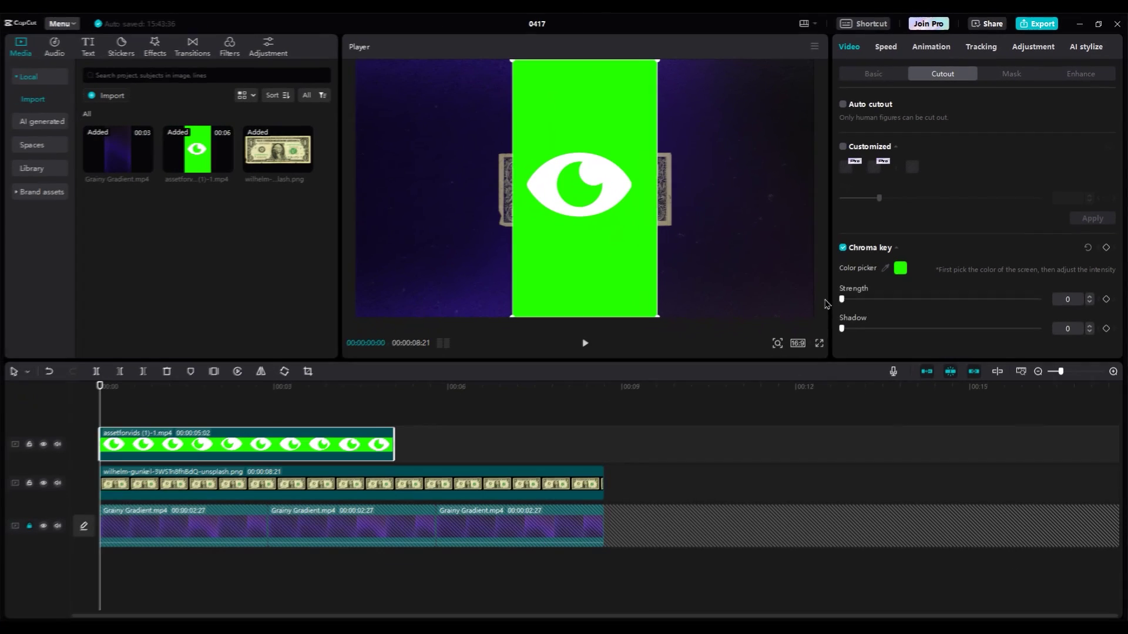
pyautogui.moveTo(842, 300); pyautogui.dragTo(870, 299)
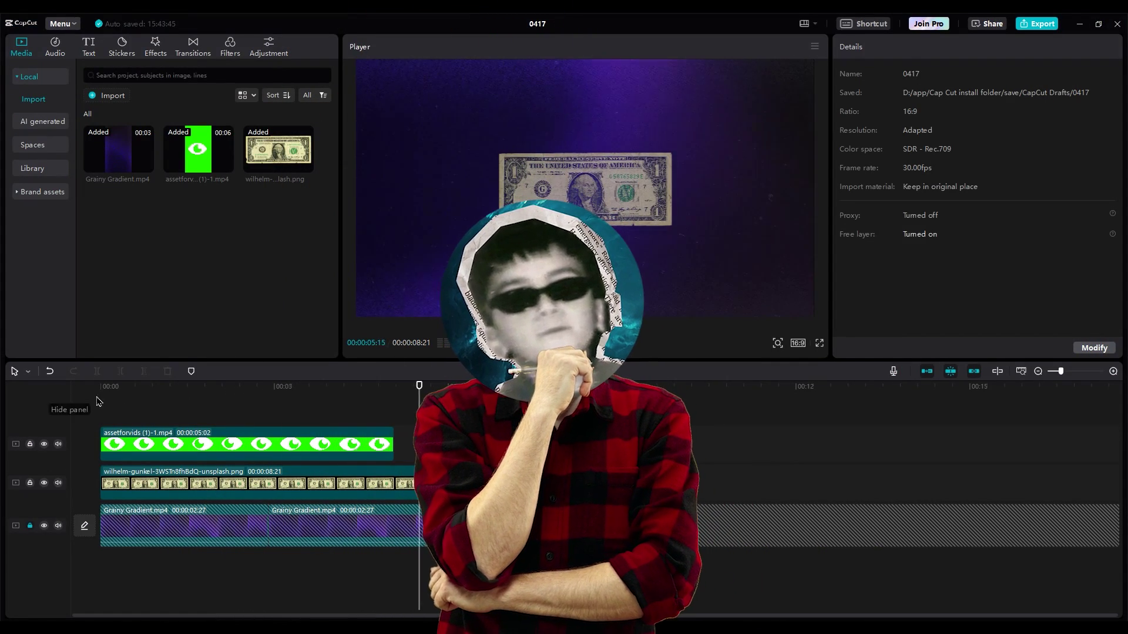
# Step: Add a default text after the eye clip containing a triangle from the Windows symbol picker, rotated to point upward
pyautogui.click(88, 46)
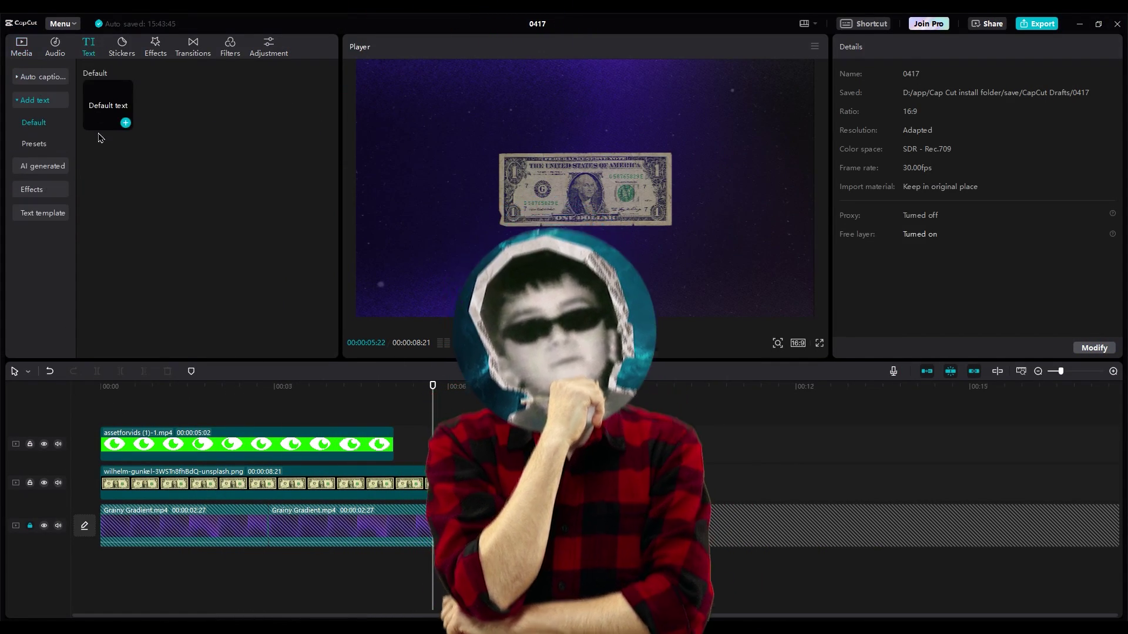
pyautogui.moveTo(106, 121); pyautogui.dragTo(397, 437)
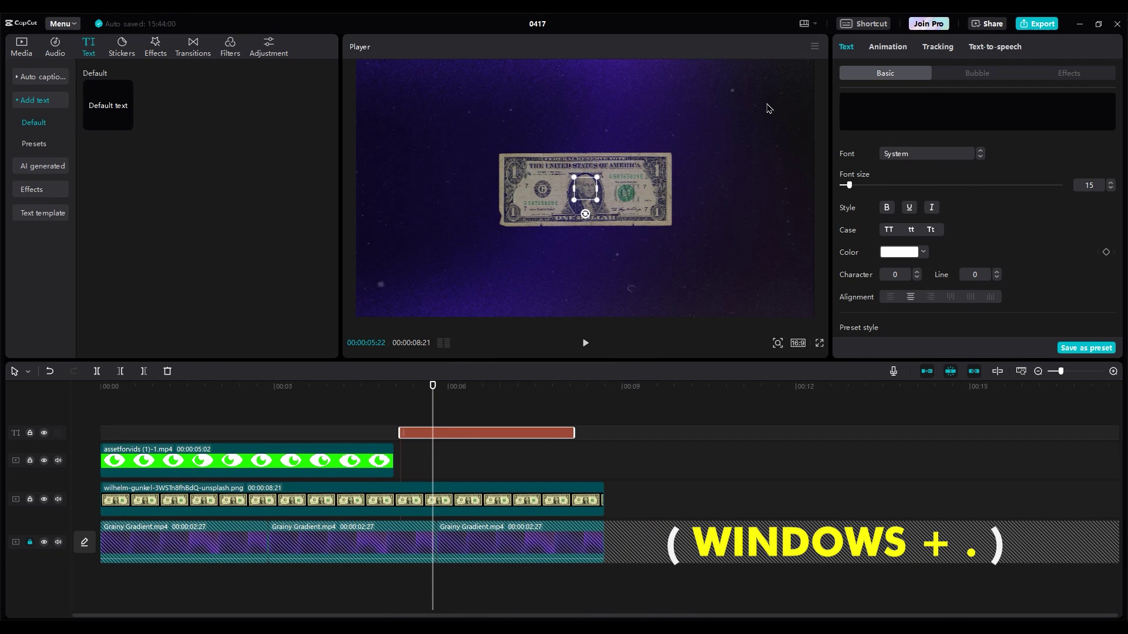
pyautogui.press('super+period')
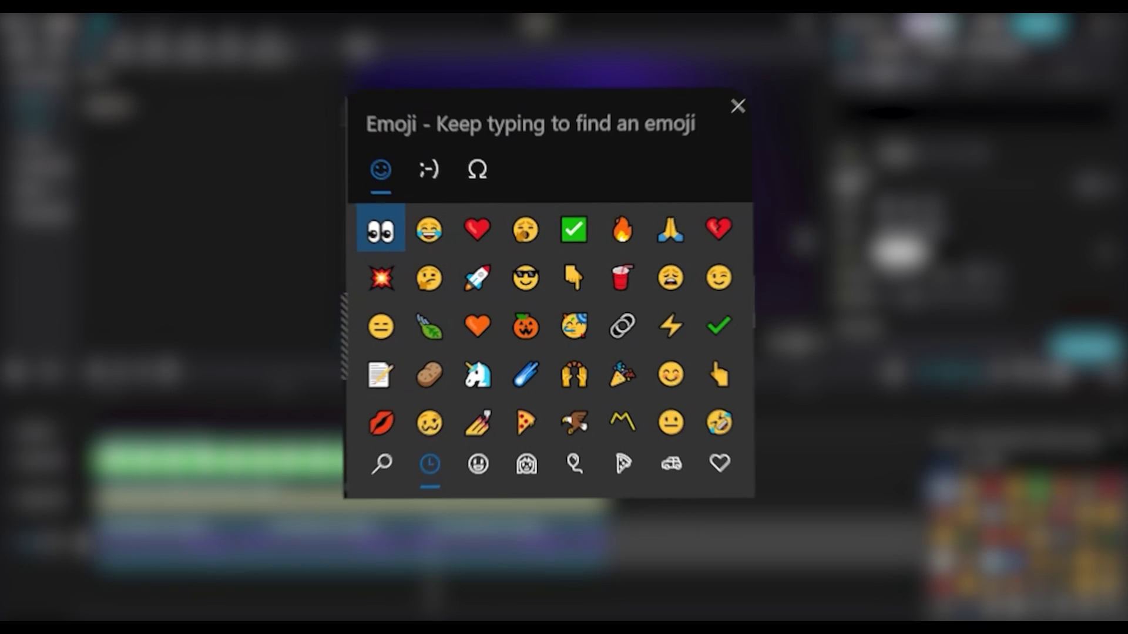
pyautogui.click(448, 188)
pyautogui.click(480, 186)
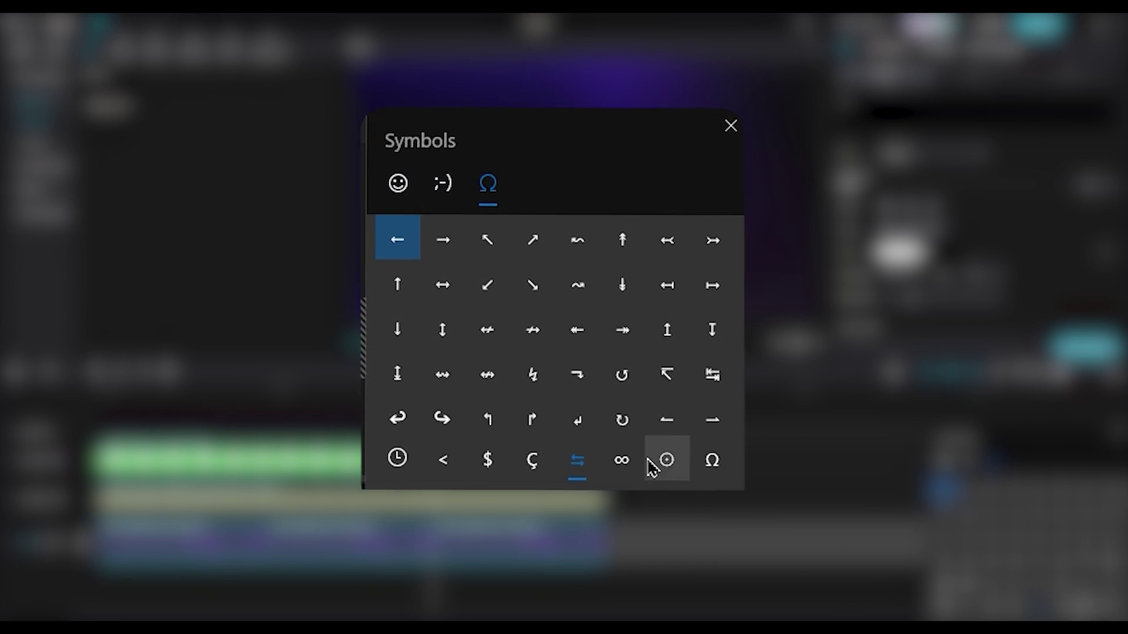
pyautogui.scroll(-2, 613, 341)
pyautogui.scroll(-5, 612, 341)
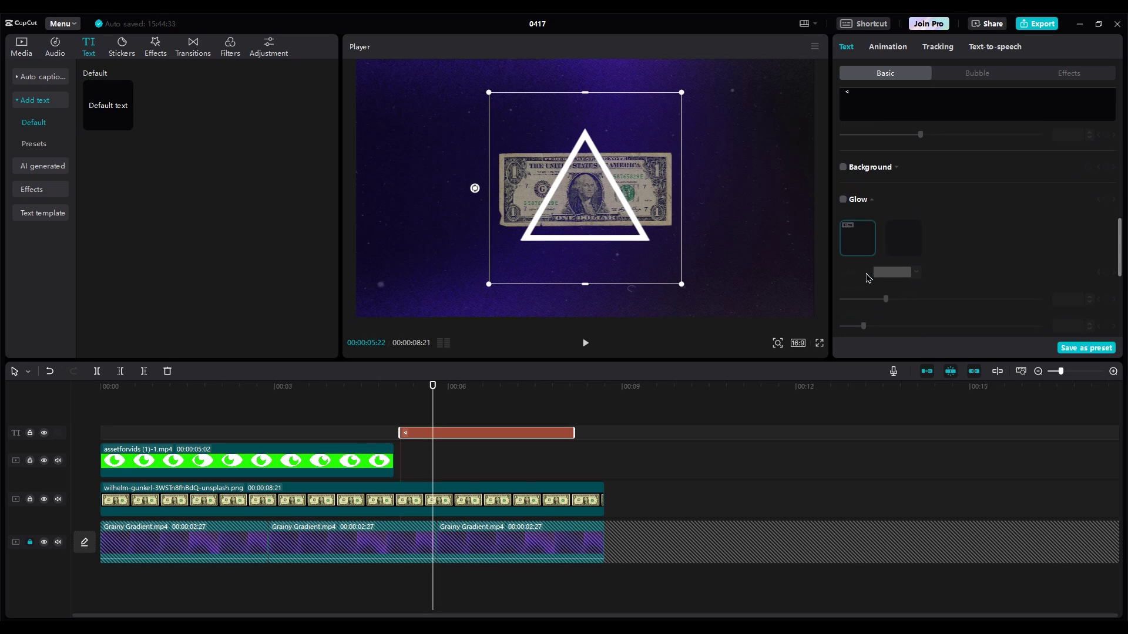
# Step: Give the triangle a white glow using the second style, with range 100 and an intensity below 50
pyautogui.click(844, 199)
pyautogui.click(902, 238)
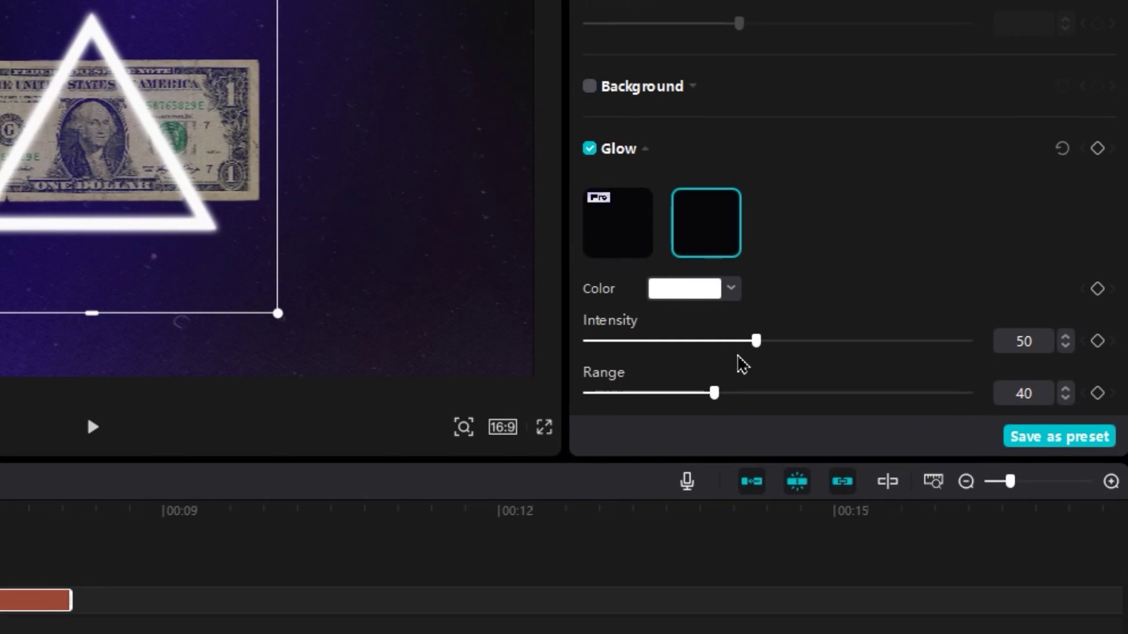
pyautogui.moveTo(714, 393); pyautogui.dragTo(933, 394)
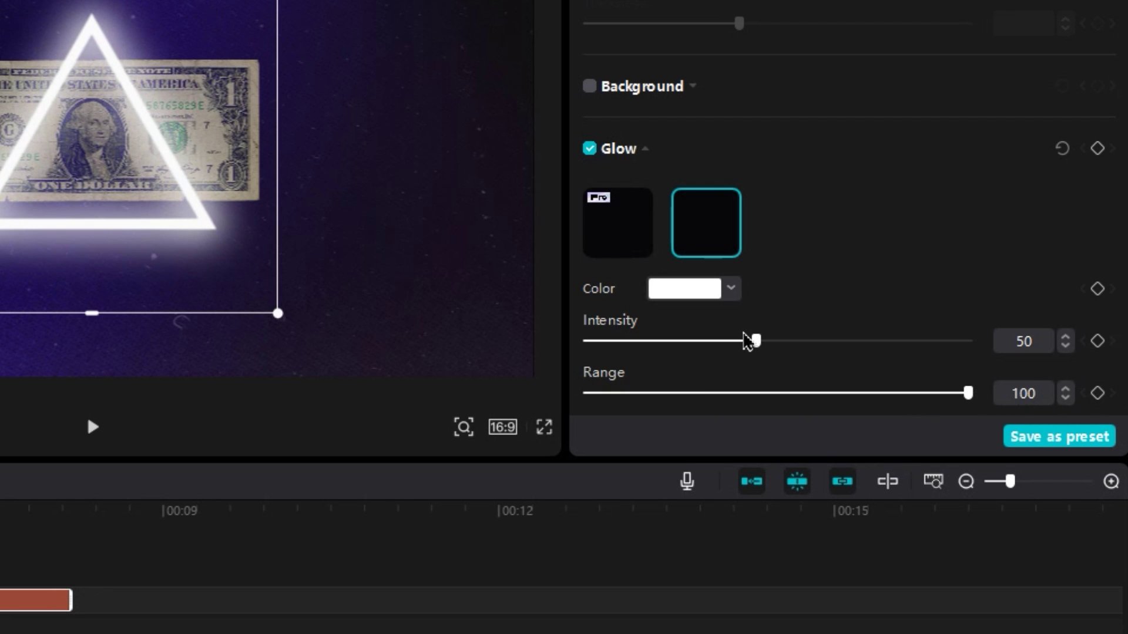
pyautogui.moveTo(745, 339); pyautogui.dragTo(673, 348)
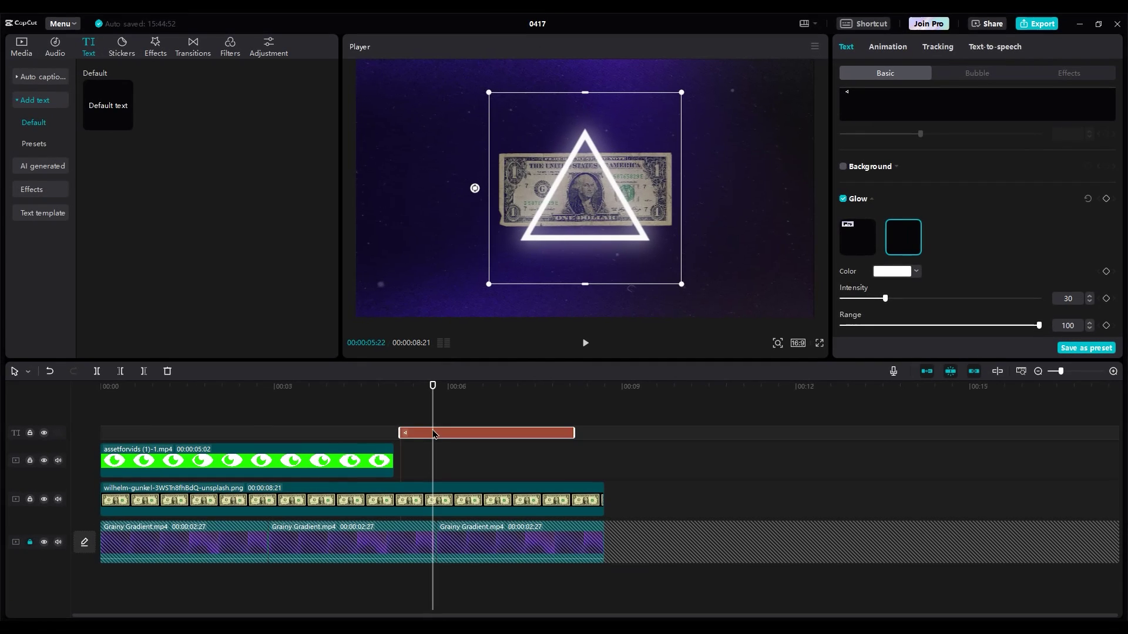
# Step: Duplicate the glowing triangle text onto a track above it and replace the copy's content with five dashes
pyautogui.moveTo(432, 432)
pyautogui.mouseDown()
pyautogui.moveTo(432, 418)
pyautogui.moveTo(437, 434)
pyautogui.mouseUp()
pyautogui.click(862, 113)
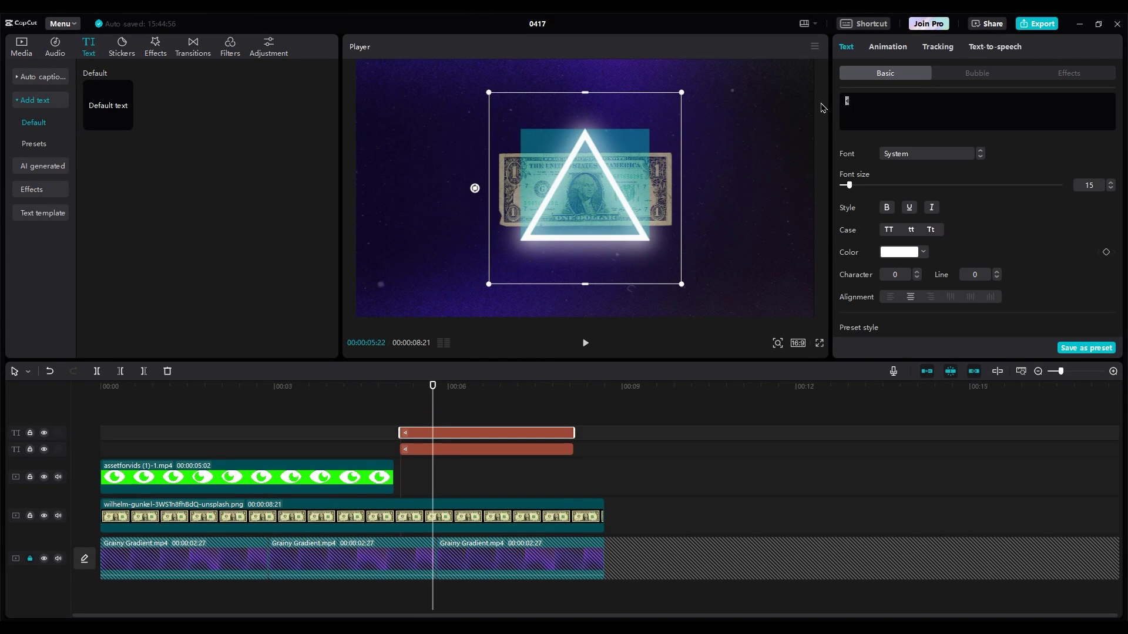
pyautogui.write('-----')
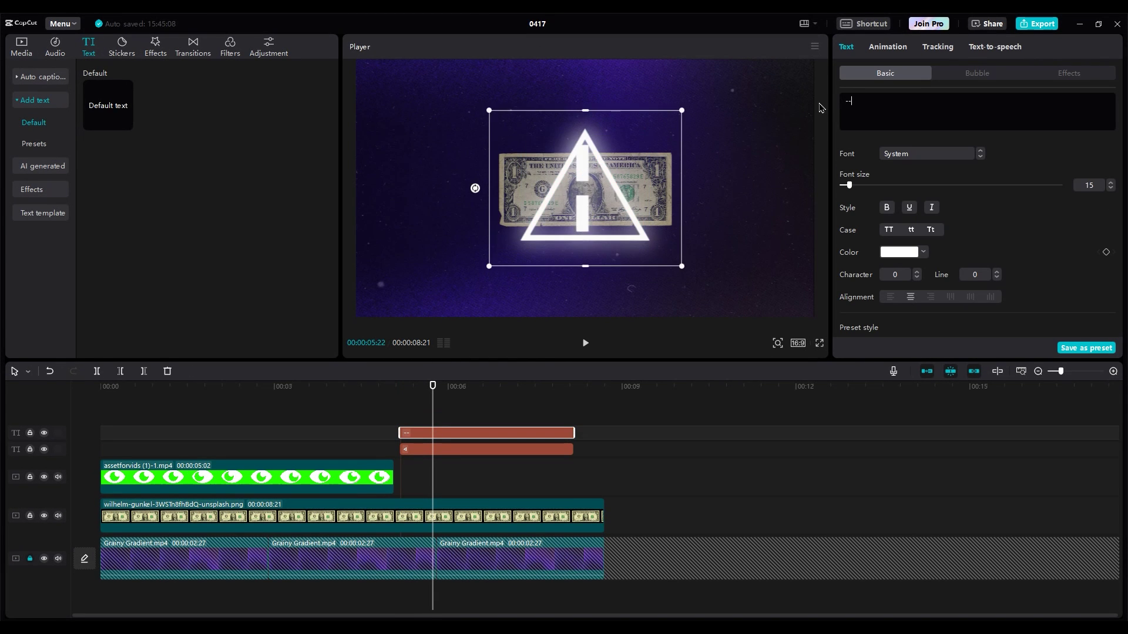
# Step: Turn the dashes into a long thin solid line with character spacing -3, eleven dashes and font size 7
pyautogui.click(920, 279)
pyautogui.click(919, 280)
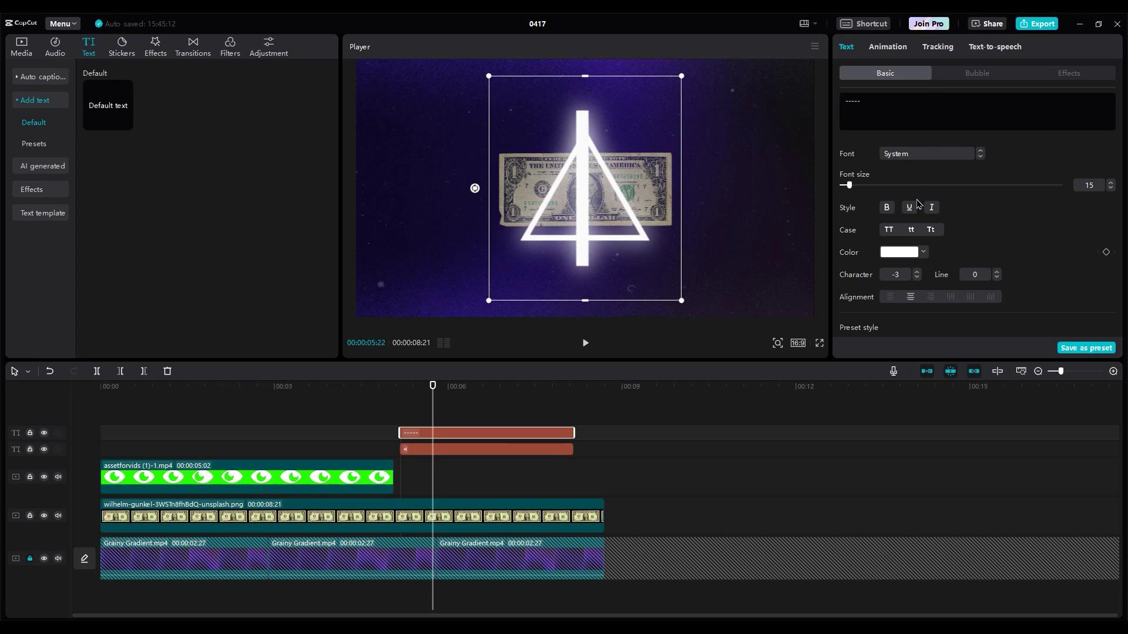
pyautogui.write('------')
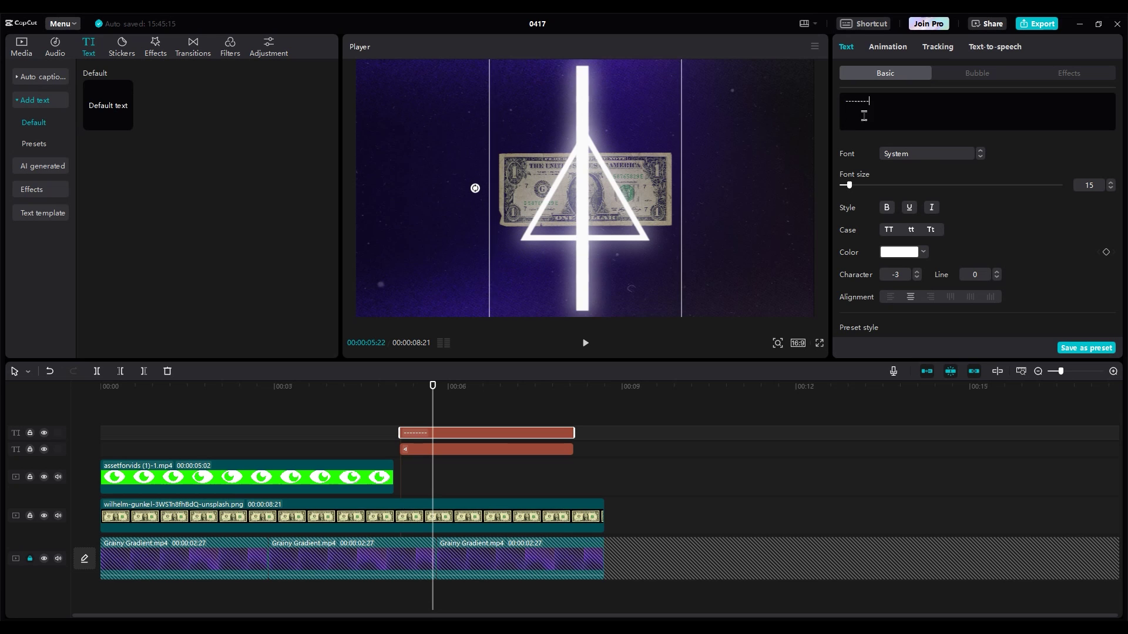
pyautogui.moveTo(849, 186); pyautogui.dragTo(844, 185)
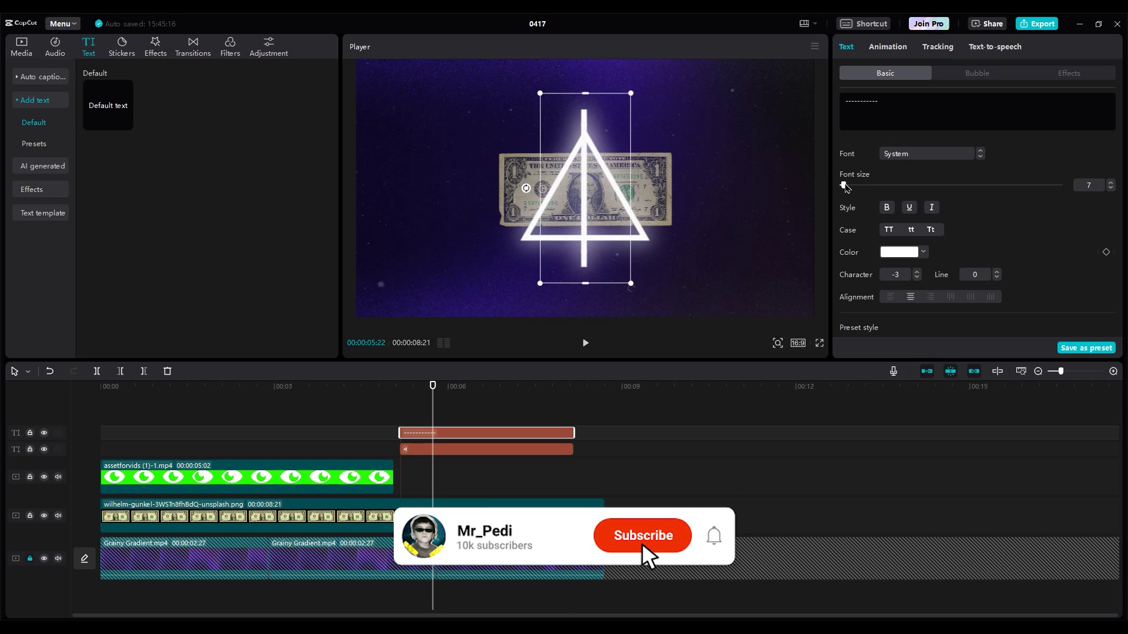
# Step: Move the line to the top centre of the frame and the triangle below it so the line meets the apex
pyautogui.moveTo(583, 250); pyautogui.dragTo(584, 136)
pyautogui.click(639, 229)
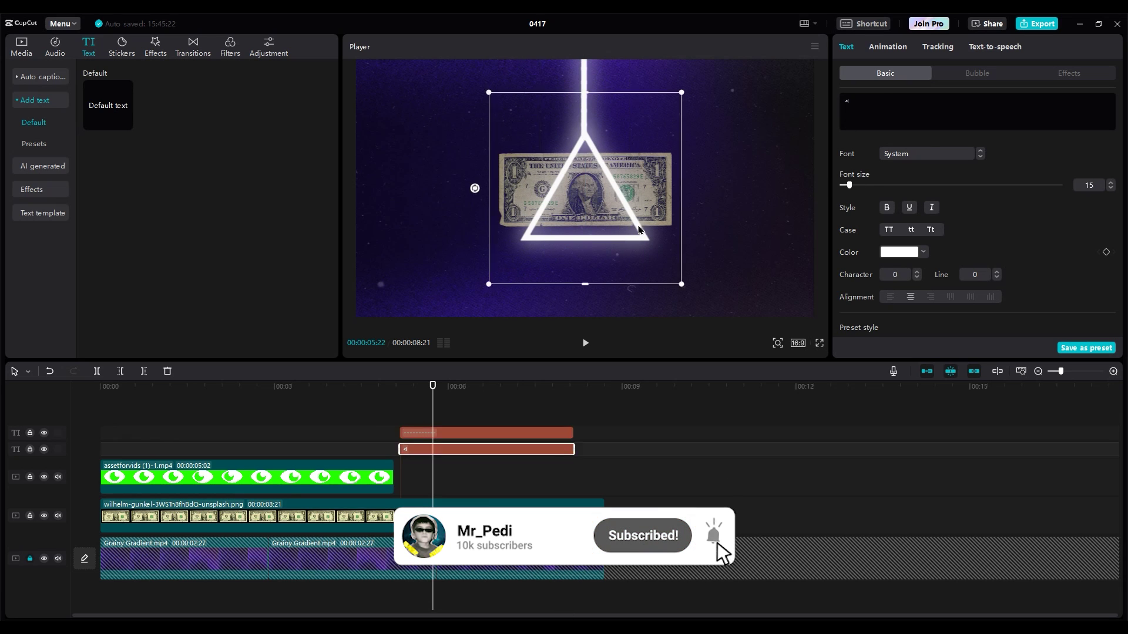
pyautogui.moveTo(624, 222); pyautogui.dragTo(627, 290)
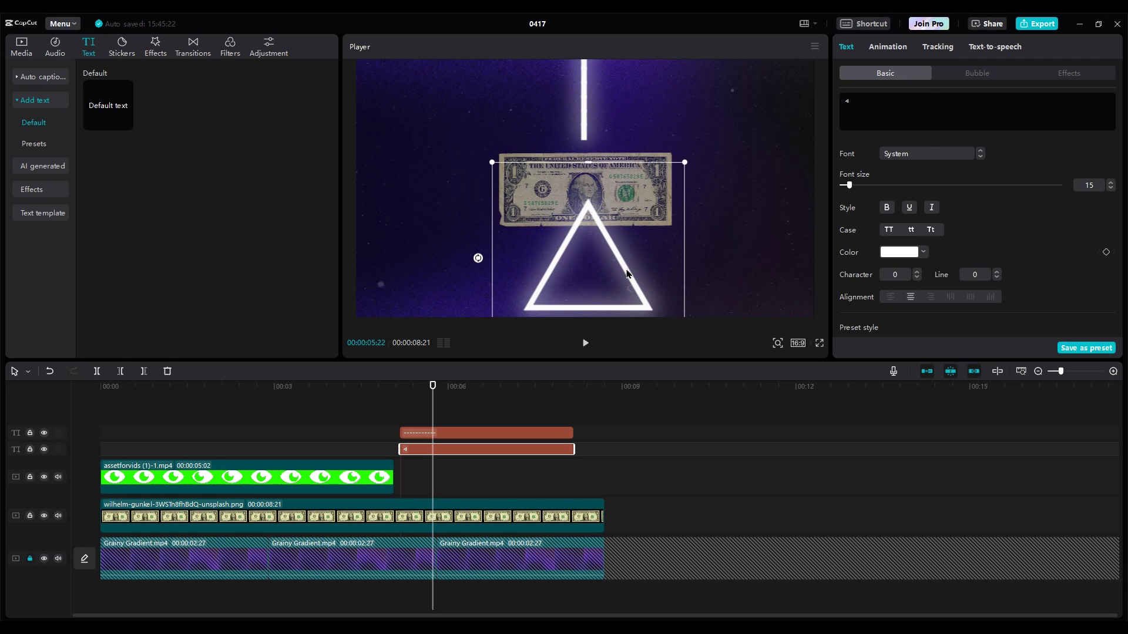
pyautogui.click(586, 105)
pyautogui.moveTo(585, 104); pyautogui.dragTo(582, 171)
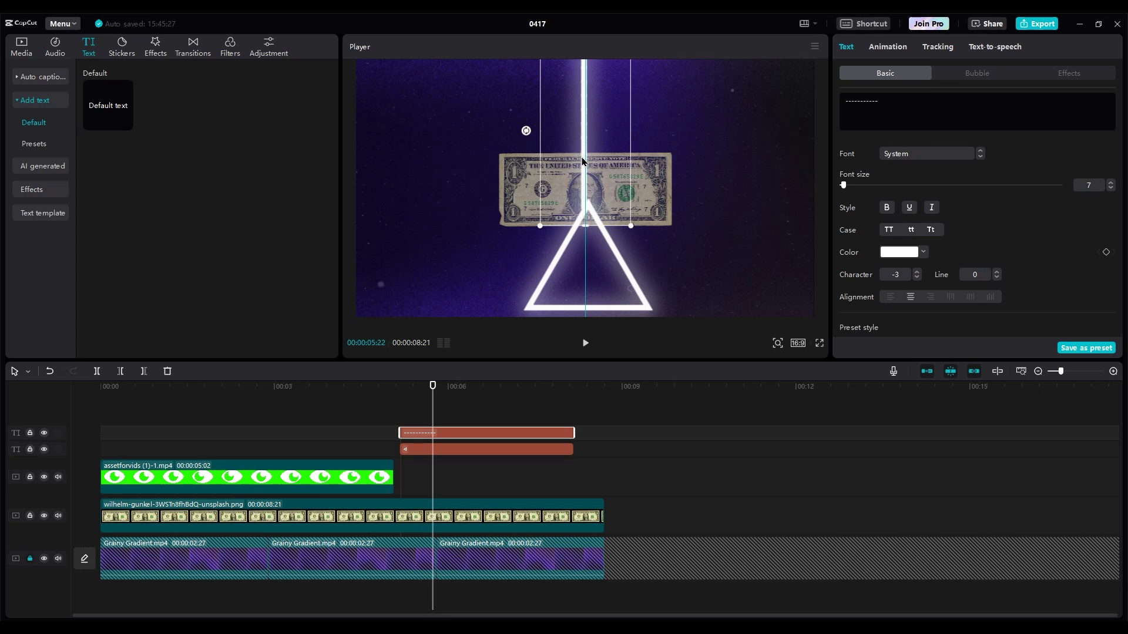
pyautogui.moveTo(611, 241); pyautogui.dragTo(611, 242)
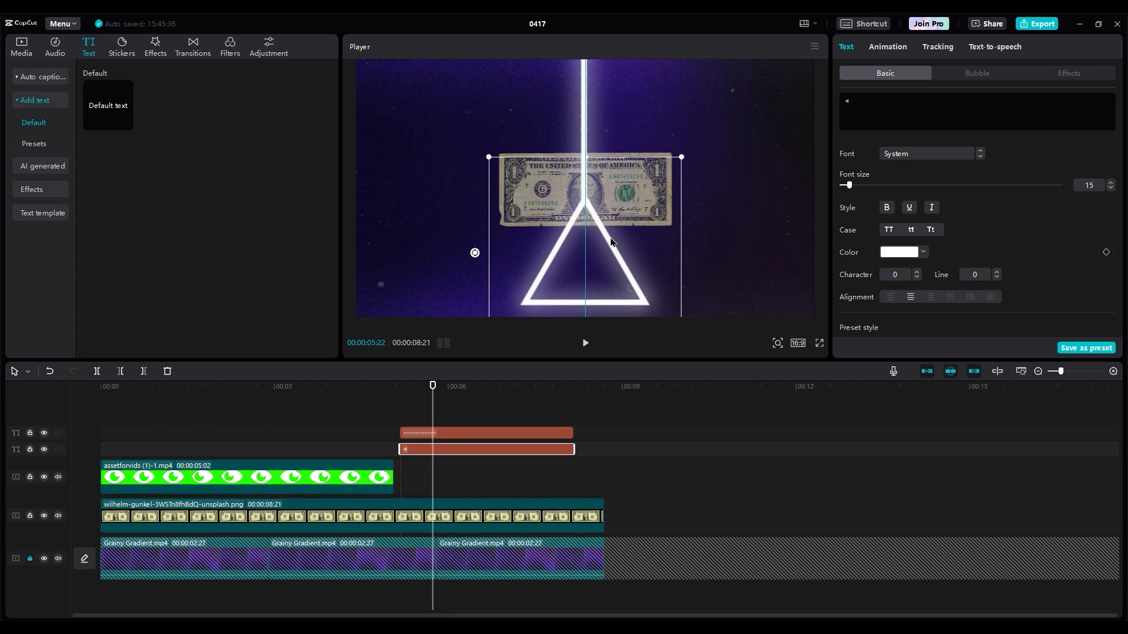
pyautogui.click(453, 419)
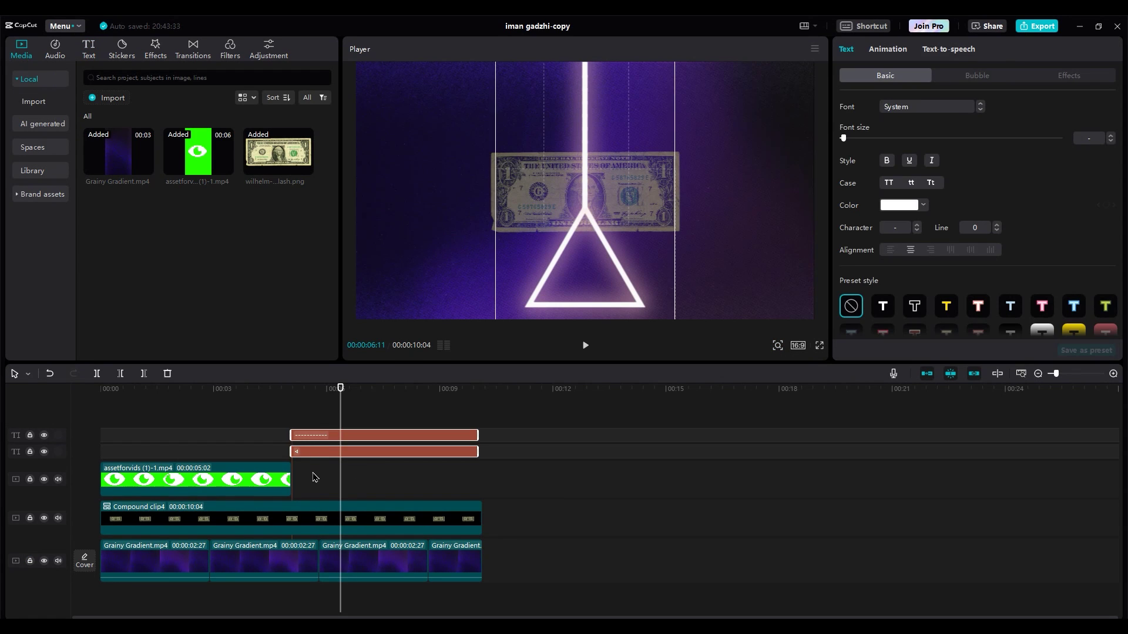
# Step: Scale the line and triangle texts down together so they form a smaller pendulum over the dollar bill
pyautogui.click(313, 473)
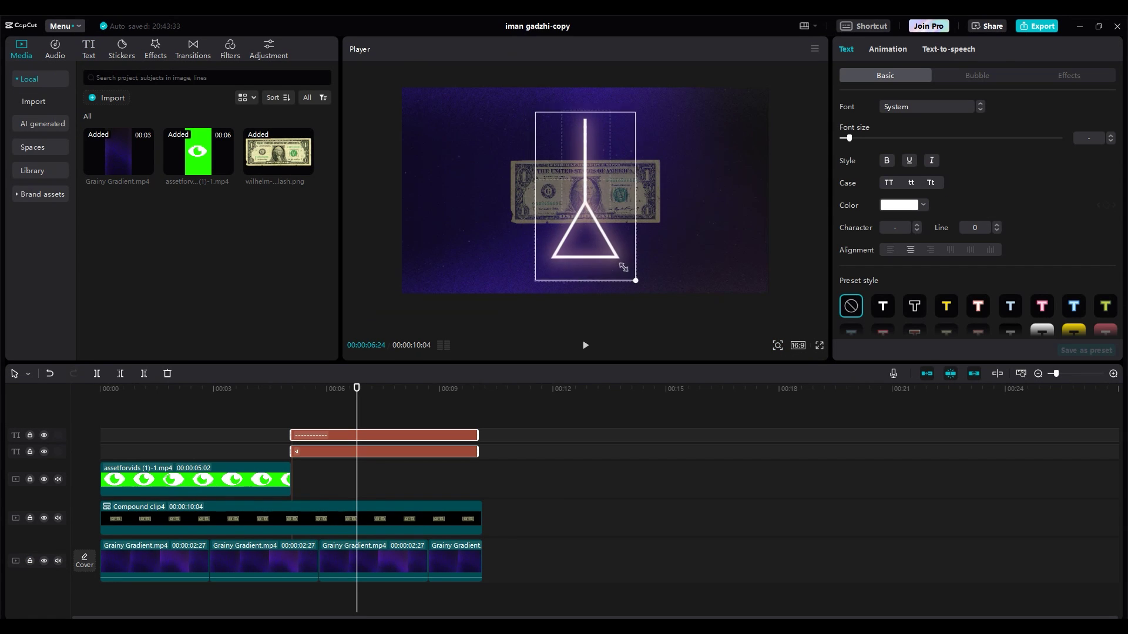
pyautogui.moveTo(622, 264); pyautogui.dragTo(613, 235)
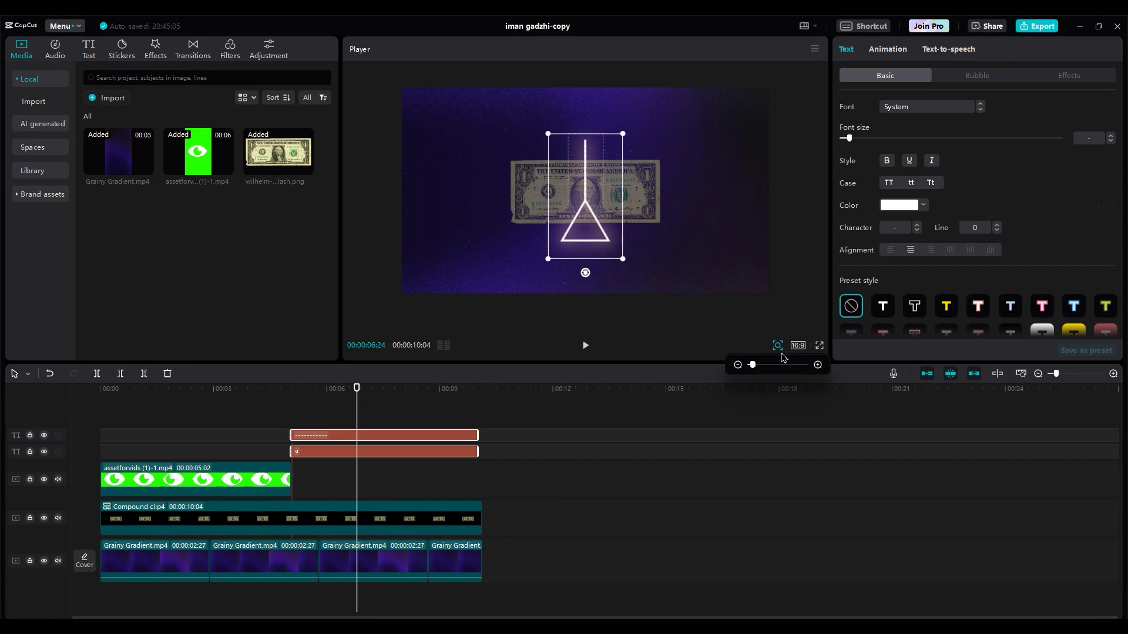
pyautogui.click(816, 365)
pyautogui.moveTo(611, 264); pyautogui.dragTo(590, 276)
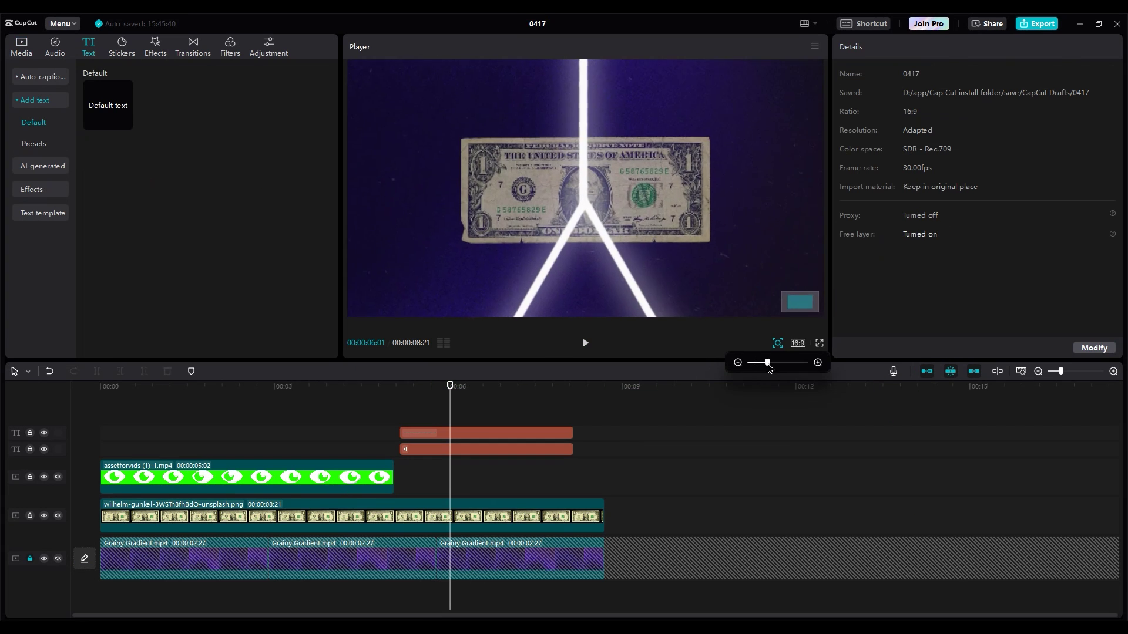
# Step: Align the line's lower end with the triangle's apex and extend both text clips well past the other clips
pyautogui.scroll(4, 658, 303)
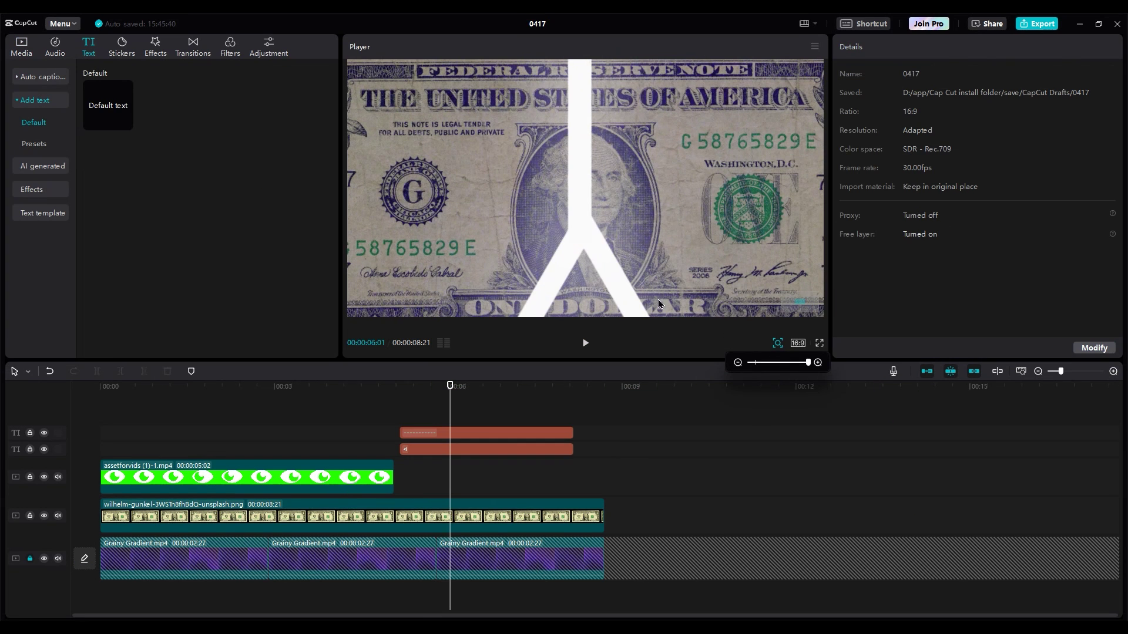
pyautogui.click(587, 194)
pyautogui.moveTo(592, 189); pyautogui.dragTo(594, 171)
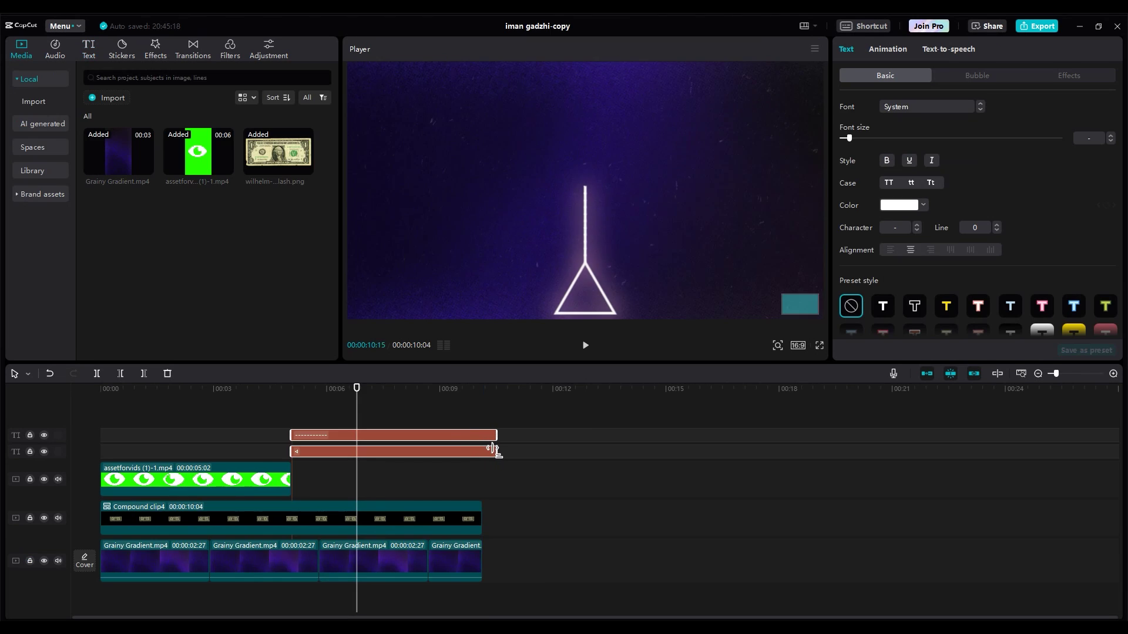
pyautogui.moveTo(562, 449); pyautogui.dragTo(729, 452)
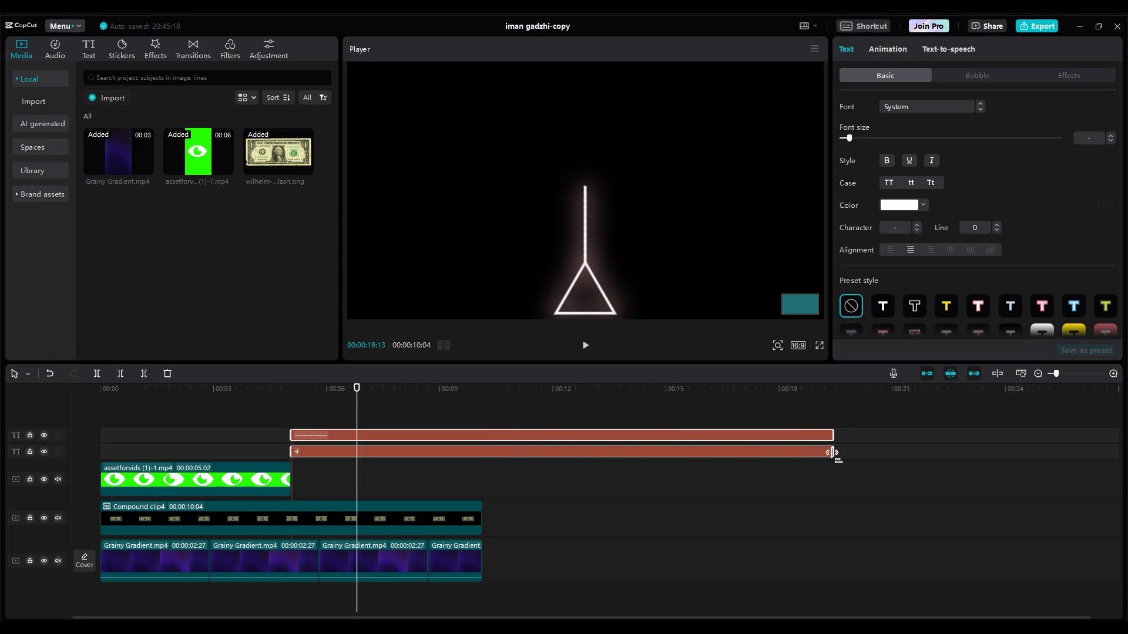
pyautogui.moveTo(833, 452); pyautogui.dragTo(845, 453)
# Step: Colour the line and triangle texts red (FF0000) and give their glow a light pink colour with intensity 36
pyautogui.click(892, 209)
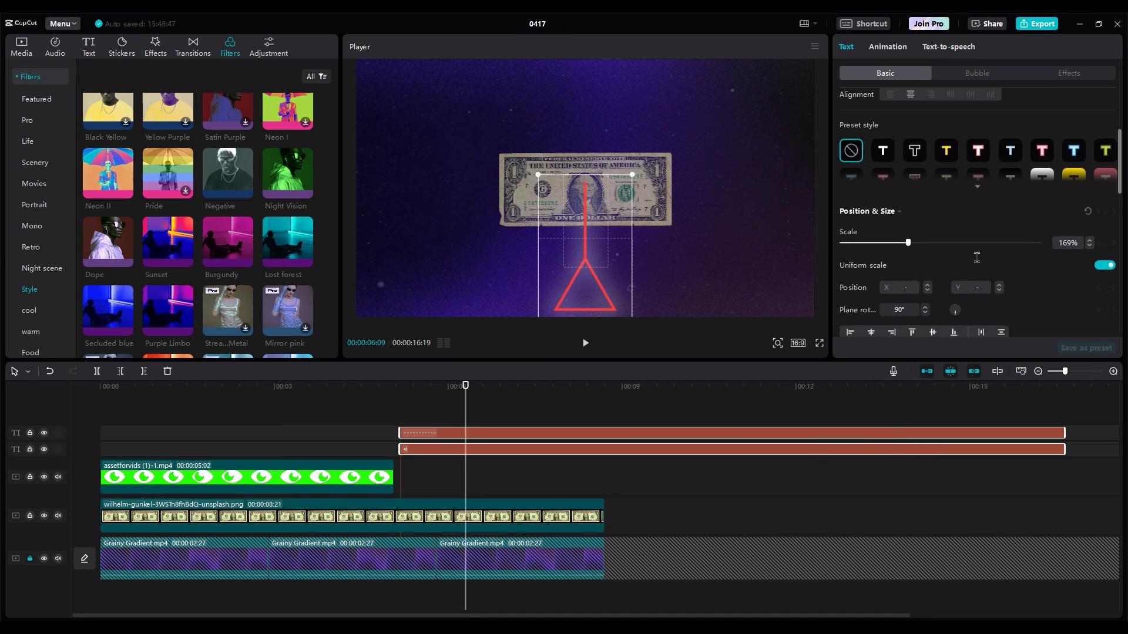
pyautogui.scroll(-10, 946, 265)
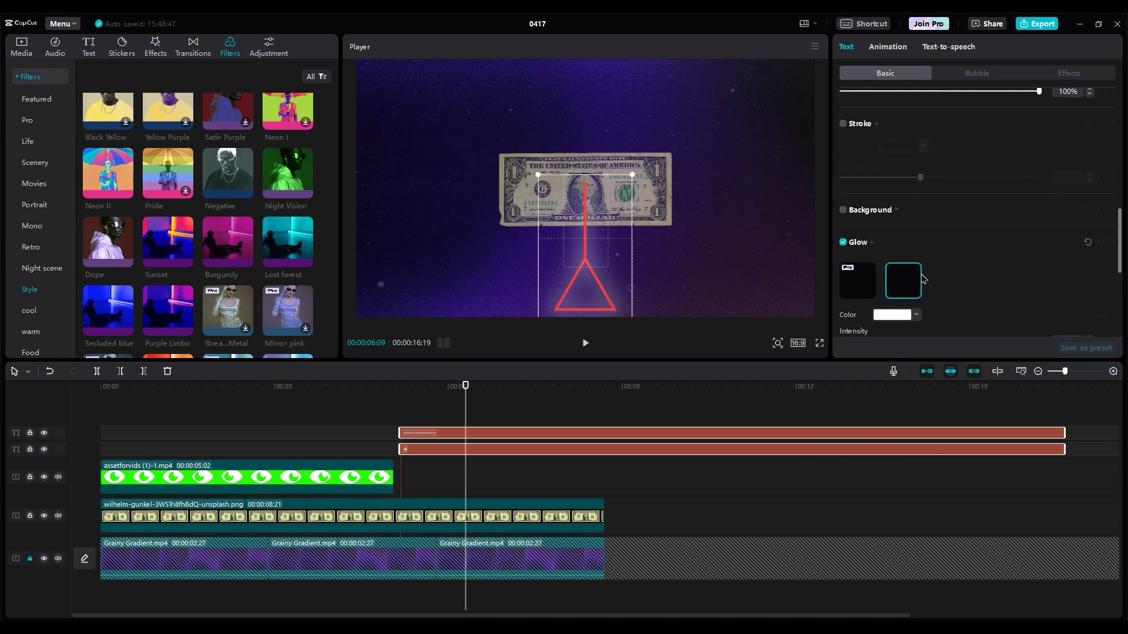
pyautogui.scroll(1, 921, 280)
pyautogui.click(892, 146)
pyautogui.click(952, 175)
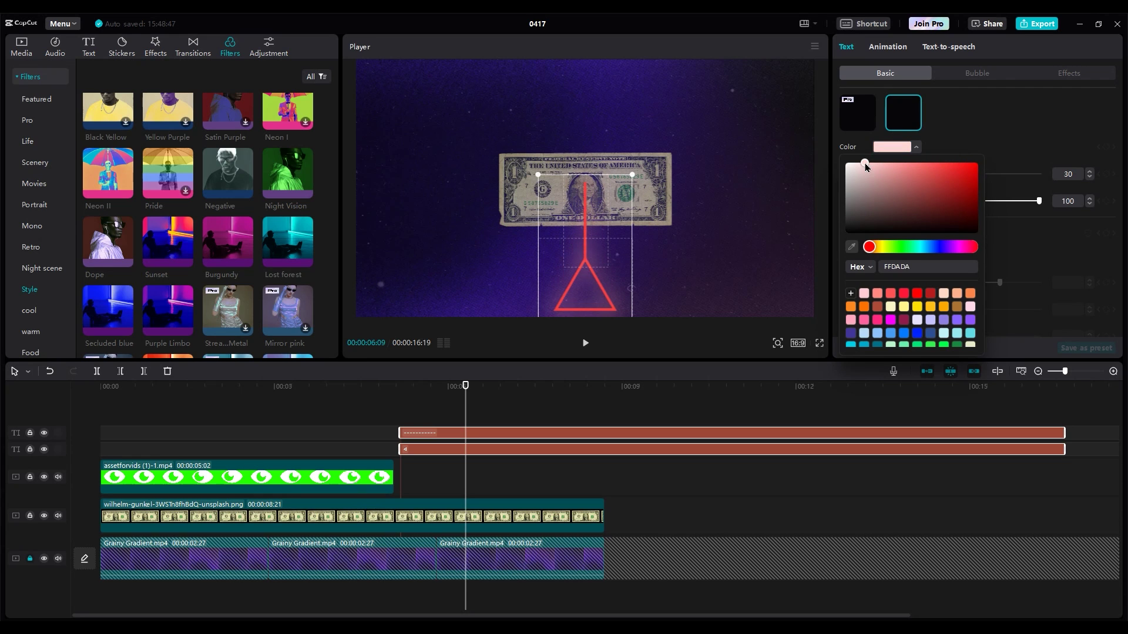
# Step: Combine the line and triangle texts into a compound clip at the timeline start, with vertical position 972
pyautogui.click(475, 436)
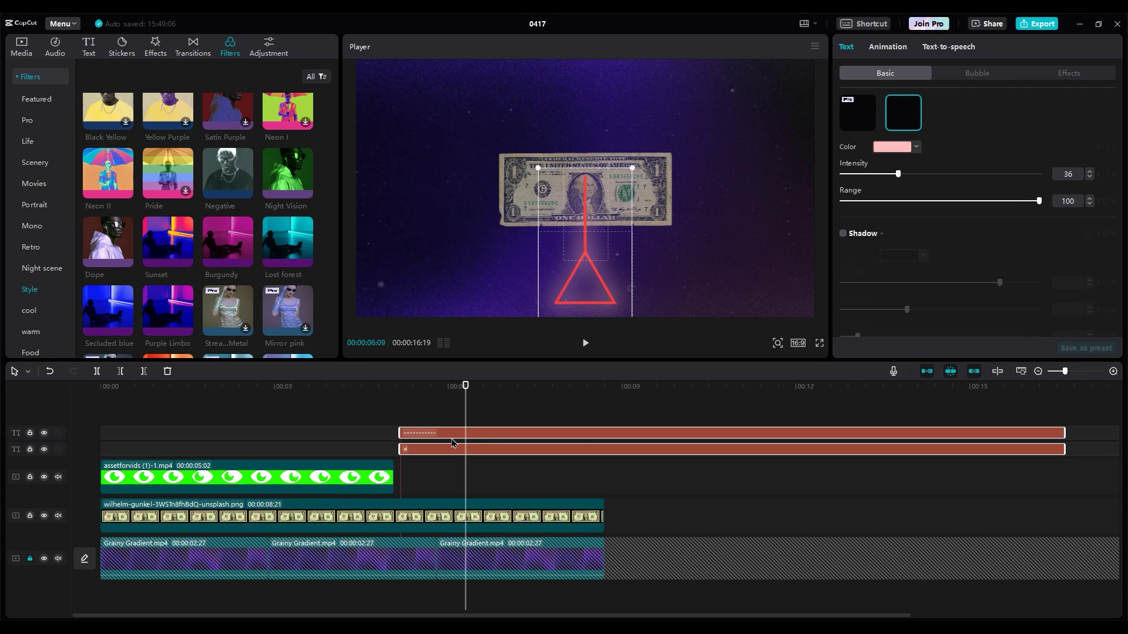
pyautogui.rightClick(453, 443)
pyautogui.click(496, 564)
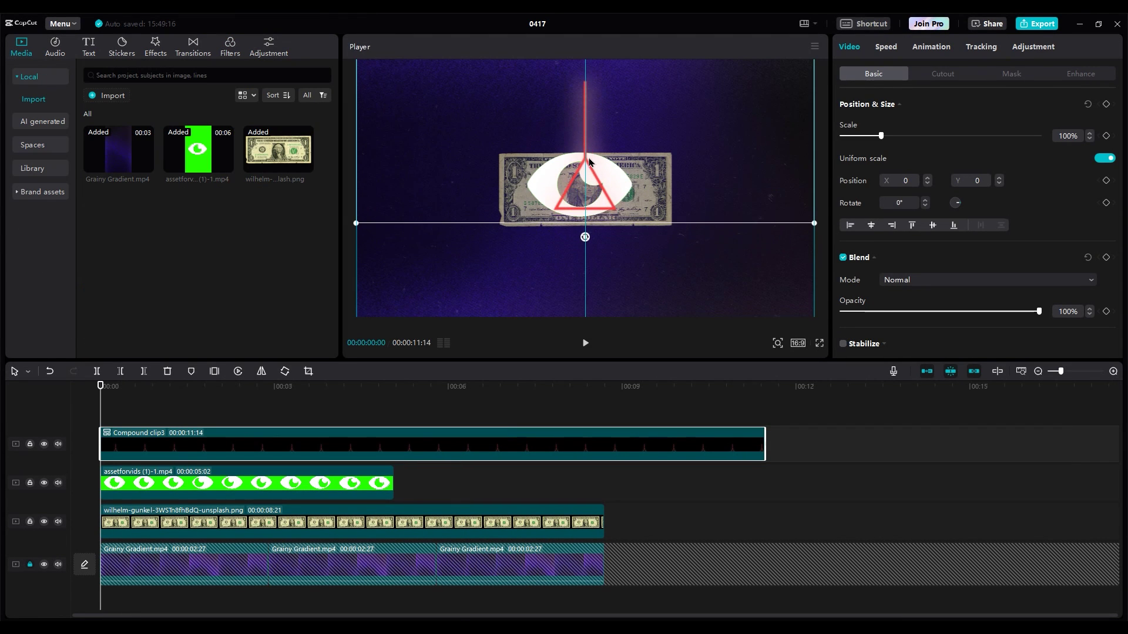
# Step: Scale the pendulum compound clip to 121% and keyframe its rotation at 0° at the start and 28° at 00:00:01:19
pyautogui.click(115, 409)
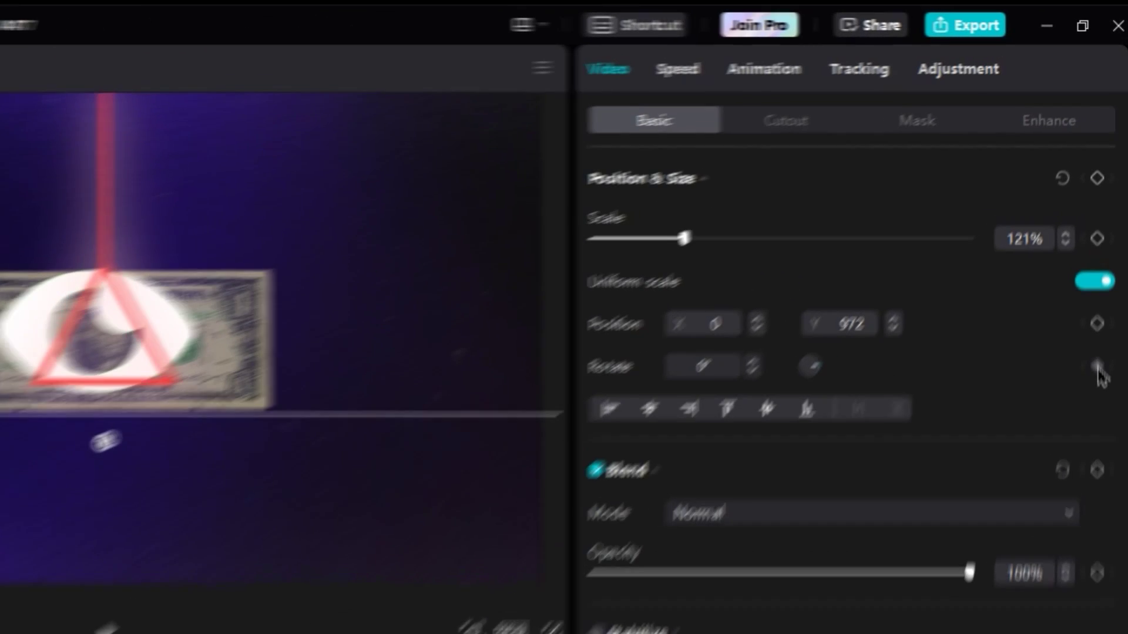
pyautogui.click(1098, 370)
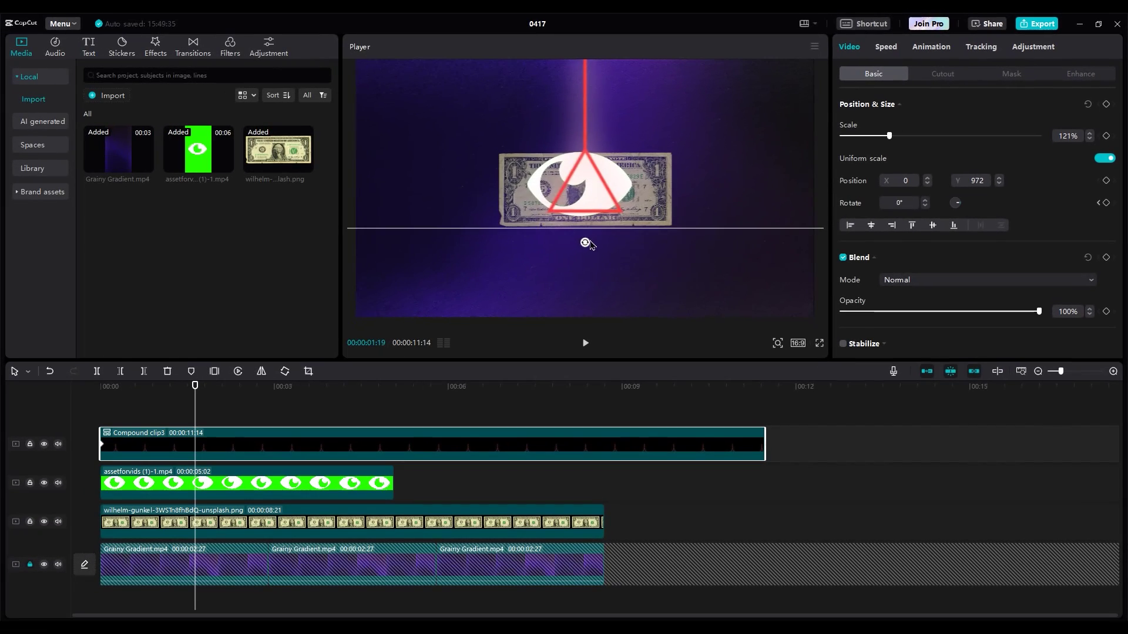
pyautogui.moveTo(418, 312); pyautogui.dragTo(494, 260)
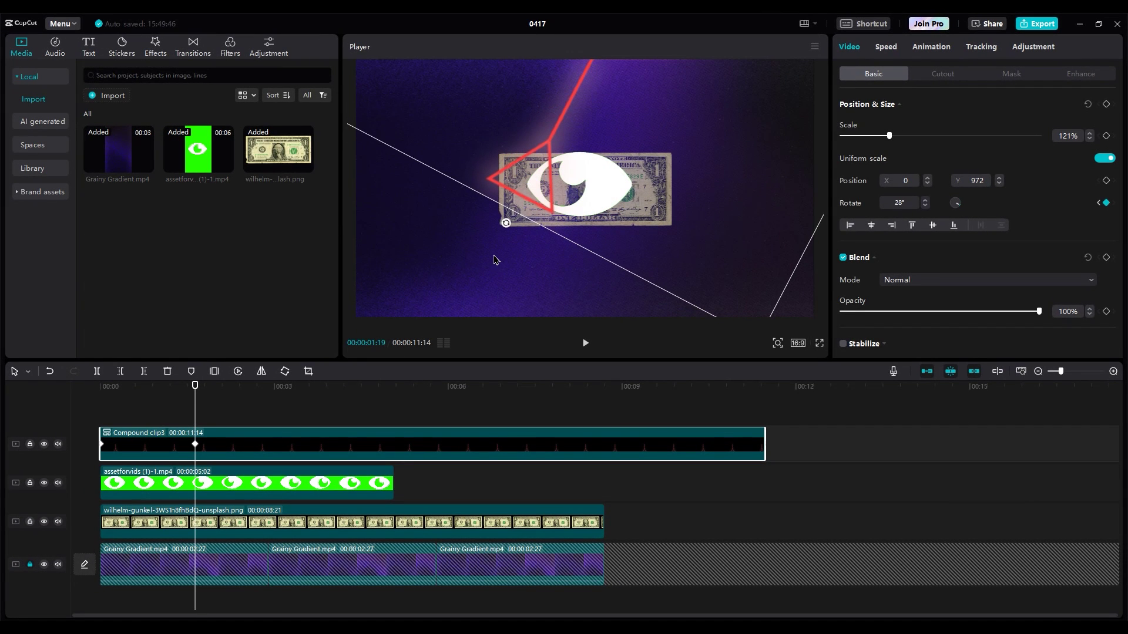
pyautogui.moveTo(185, 391); pyautogui.dragTo(67, 398)
pyautogui.press('space')
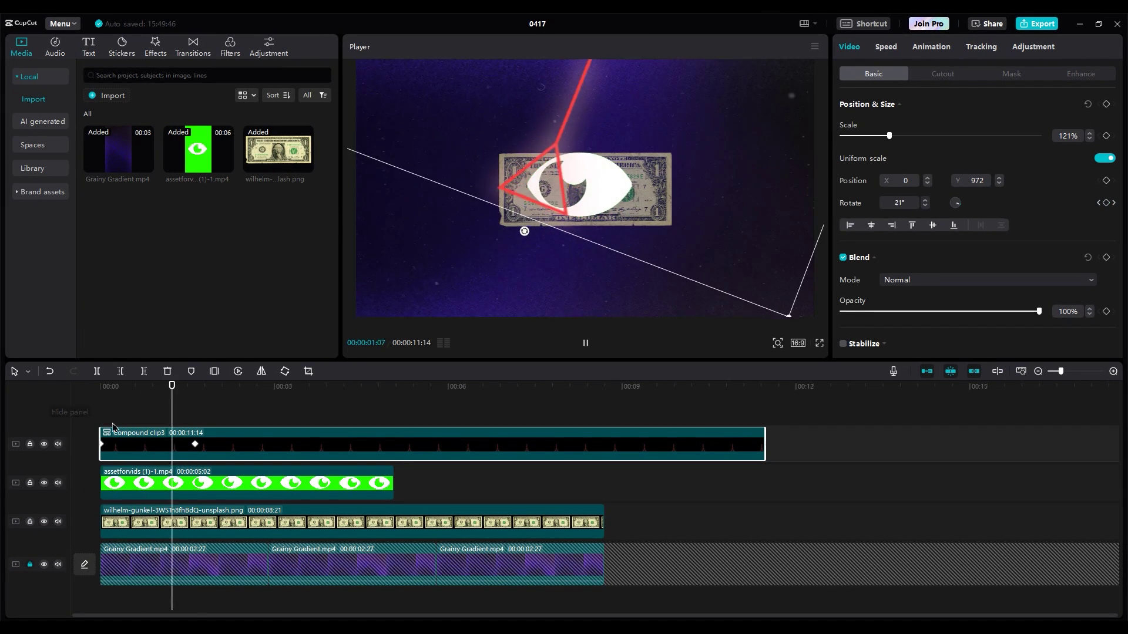
# Step: Continue the swing with rotation keyframes of -16° at 00:00:03:14 and 0° at about 5 seconds
pyautogui.moveTo(505, 222); pyautogui.dragTo(608, 250)
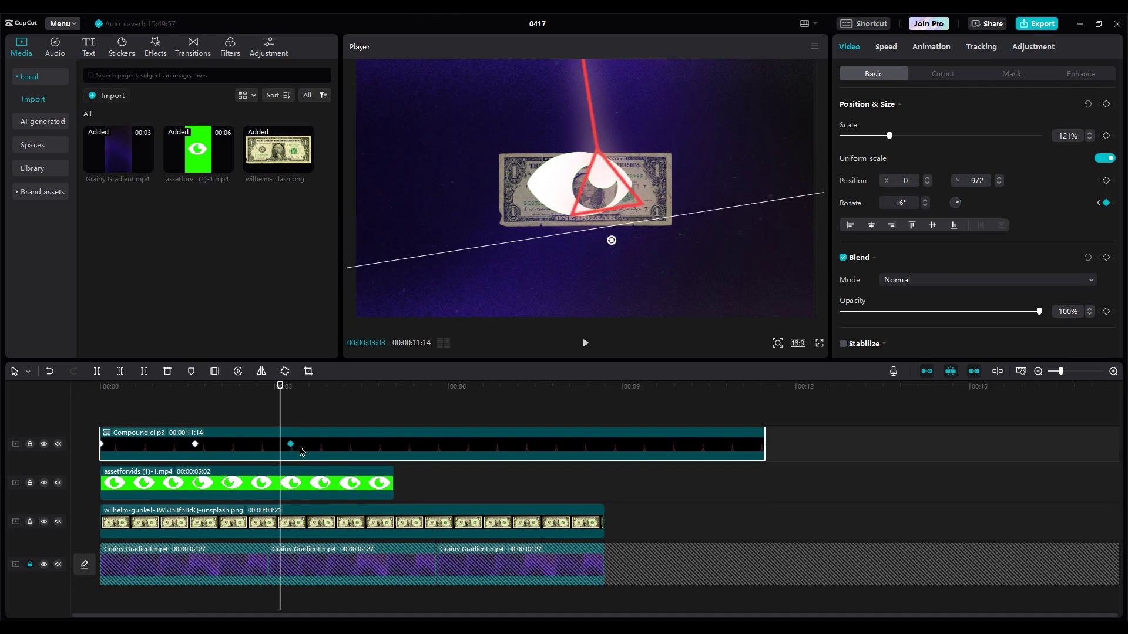
pyautogui.click(266, 419)
pyautogui.press('space')
pyautogui.click(628, 206)
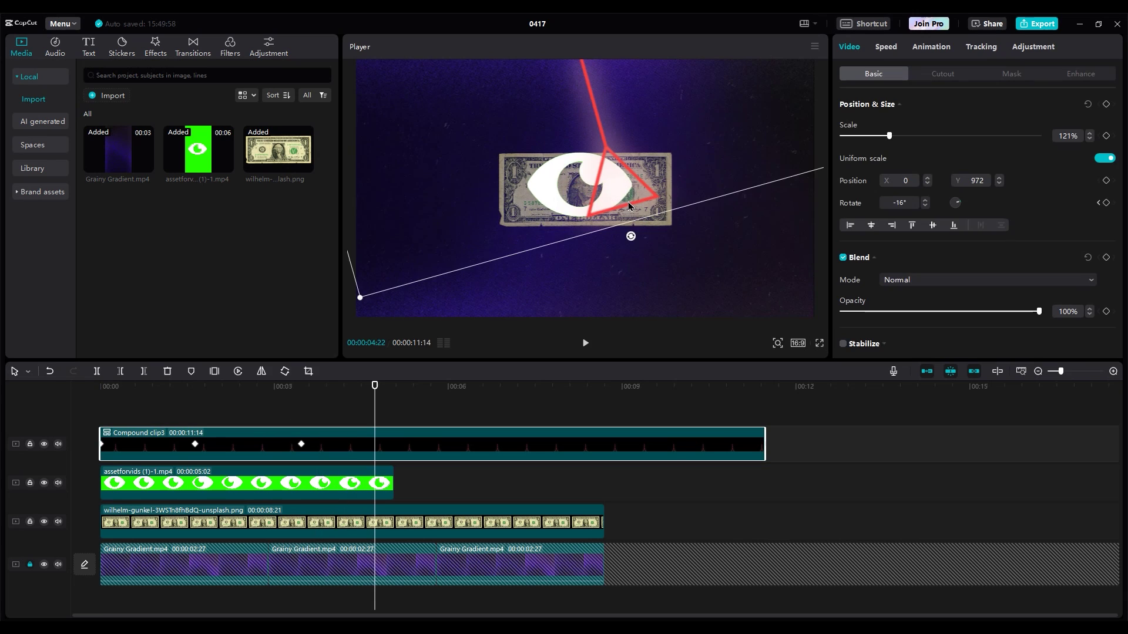
pyautogui.moveTo(607, 252)
pyautogui.mouseDown()
pyautogui.moveTo(585, 253)
pyautogui.moveTo(593, 264)
pyautogui.mouseUp()
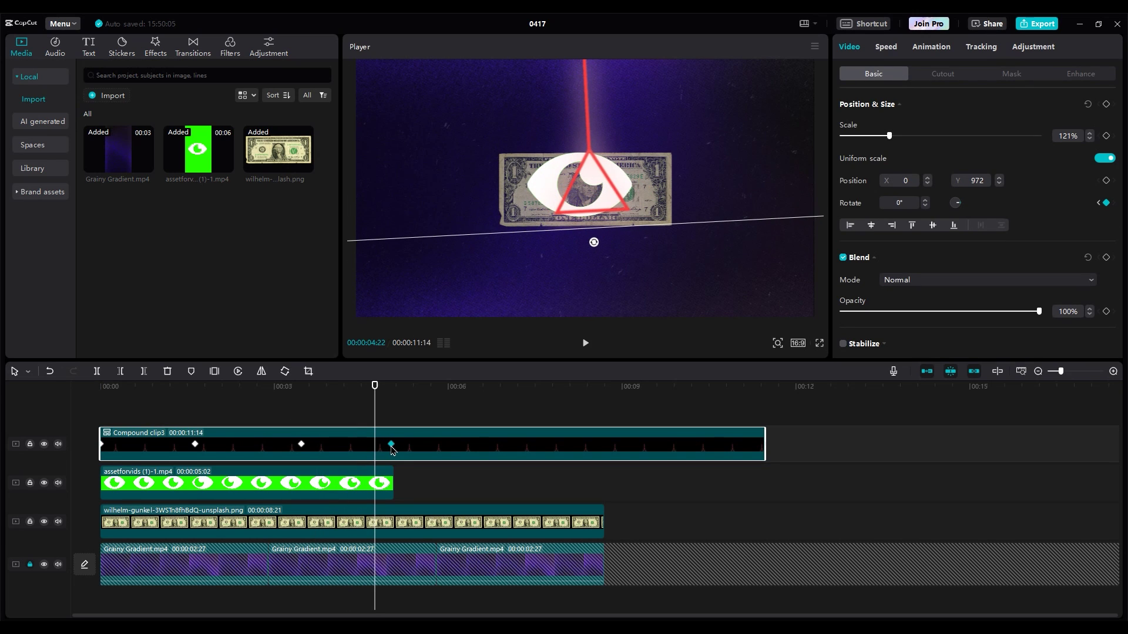
pyautogui.press('space')
pyautogui.click(358, 404)
# Step: Duplicate the eye clip directly after the first one on its track and play back the pendulum swing
pyautogui.moveTo(187, 487); pyautogui.dragTo(419, 490)
pyautogui.press('space')
pyautogui.press('space')
pyautogui.click(378, 413)
pyautogui.press('space')
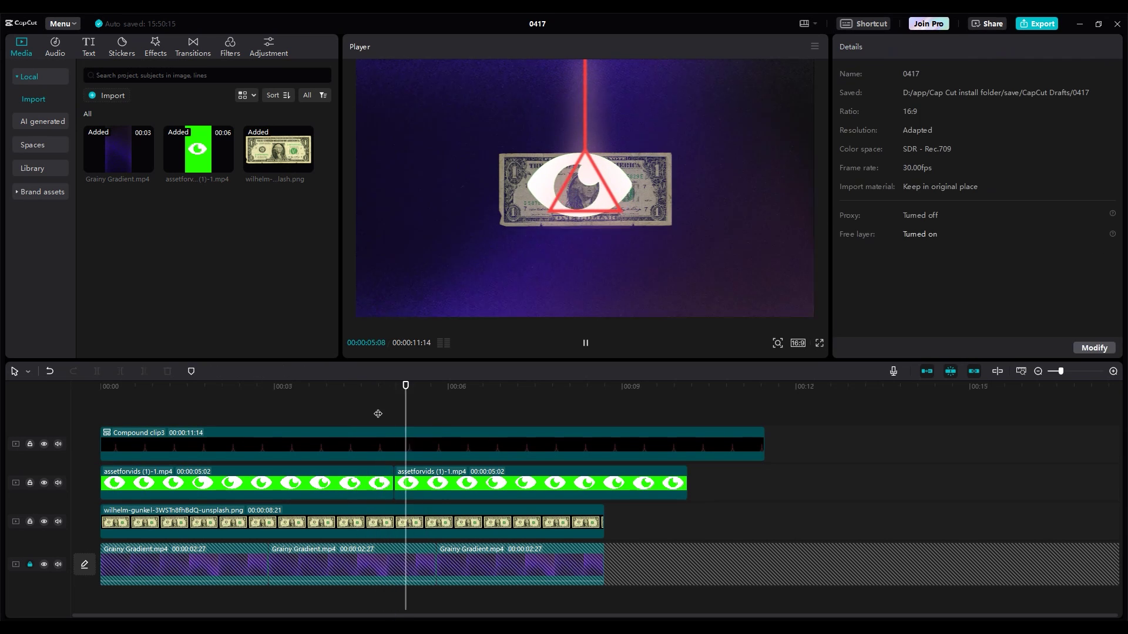
pyautogui.press('space')
# Step: Copy the pendulum's 28° and -16° rotation keyframes and paste them at 00:00:06:13 and about 8 seconds
pyautogui.click(400, 447)
pyautogui.click(196, 445)
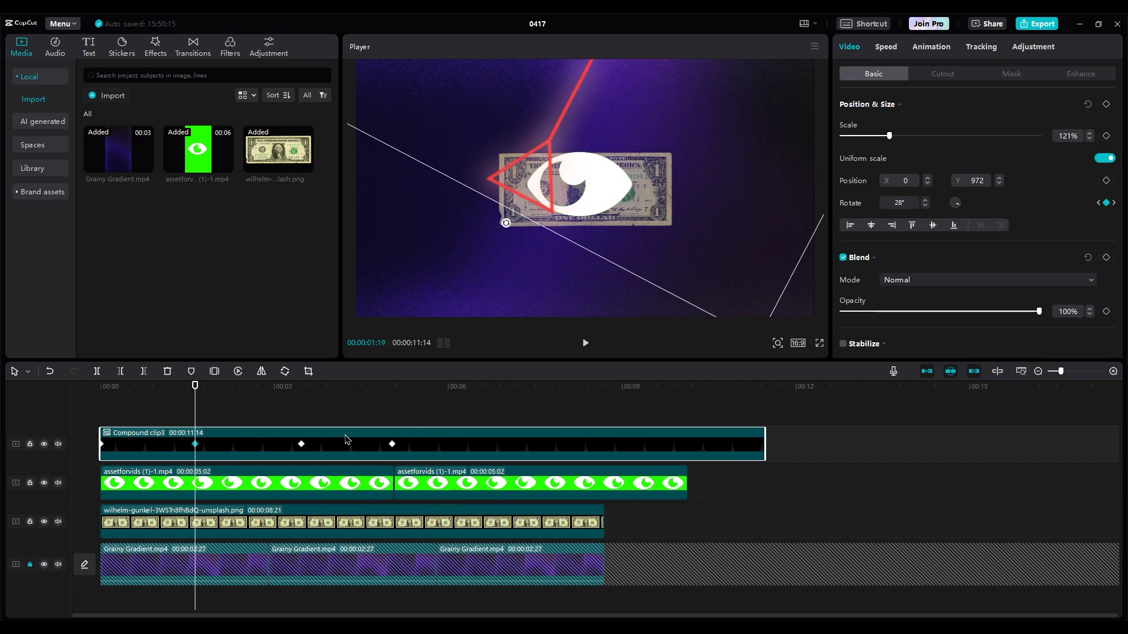
pyautogui.moveTo(461, 389)
pyautogui.mouseDown()
pyautogui.moveTo(477, 394)
pyautogui.moveTo(457, 400)
pyautogui.moveTo(474, 407)
pyautogui.mouseUp()
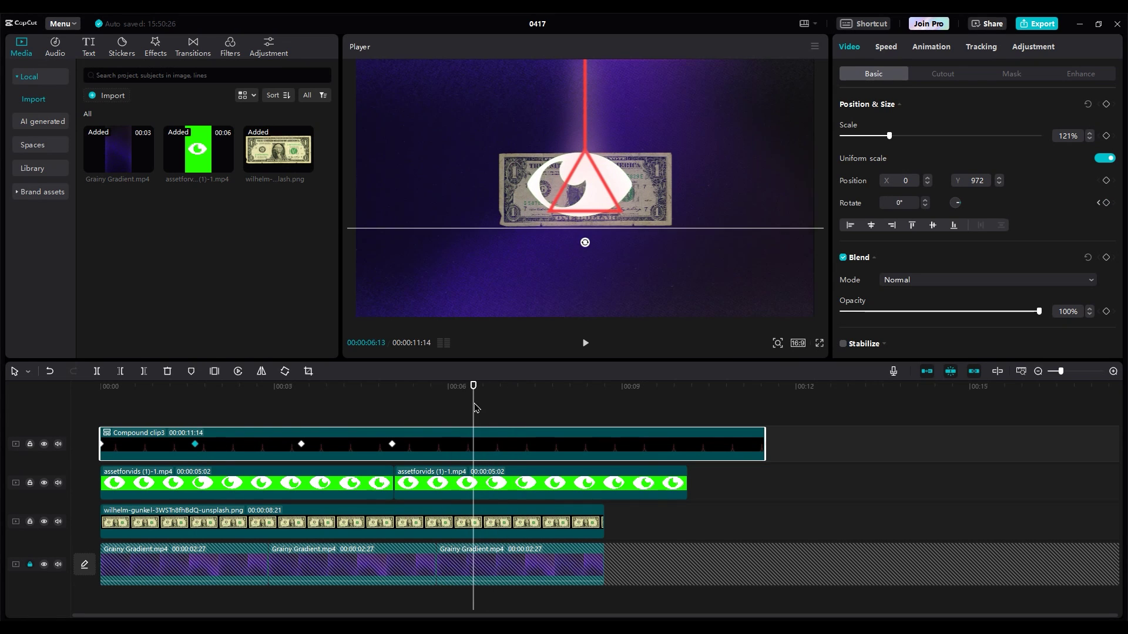
pyautogui.hotkey('ctrl', 'v')
pyautogui.click(444, 405)
pyautogui.press('space')
pyautogui.press('space')
pyautogui.click(299, 453)
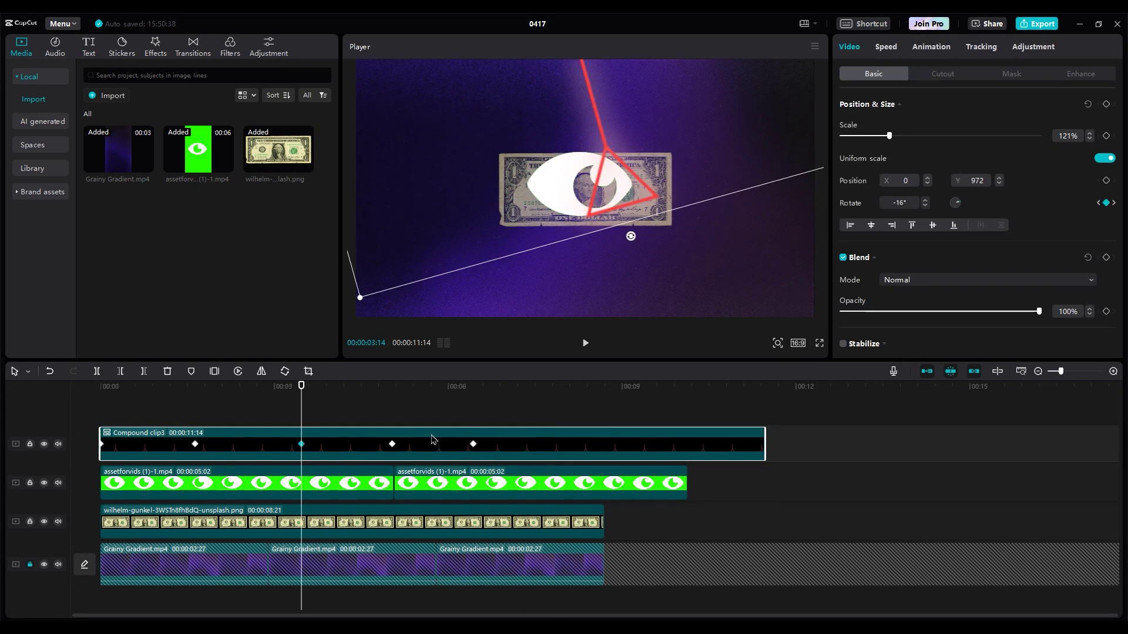
pyautogui.moveTo(565, 382); pyautogui.dragTo(635, 398)
# Step: Unlock the background track, append another Grainy Gradient clip, and make it and the dollar bill end with the second eye clip
pyautogui.click(29, 564)
pyautogui.click(522, 560)
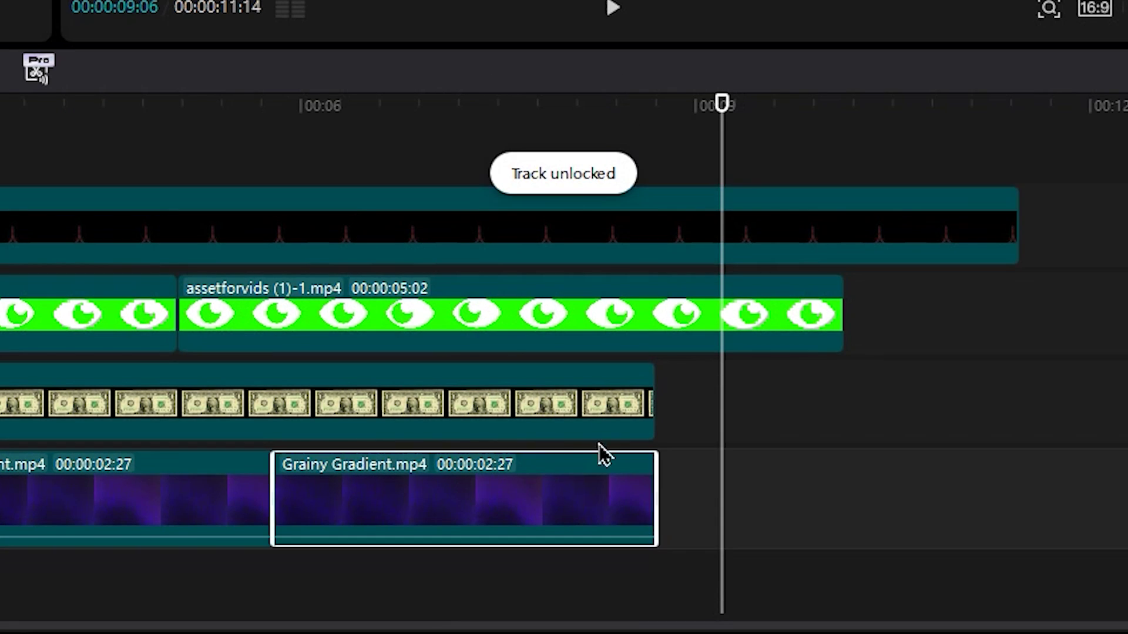
pyautogui.moveTo(497, 564); pyautogui.dragTo(661, 570)
pyautogui.moveTo(783, 510); pyautogui.dragTo(785, 504)
pyautogui.moveTo(652, 413); pyautogui.dragTo(843, 414)
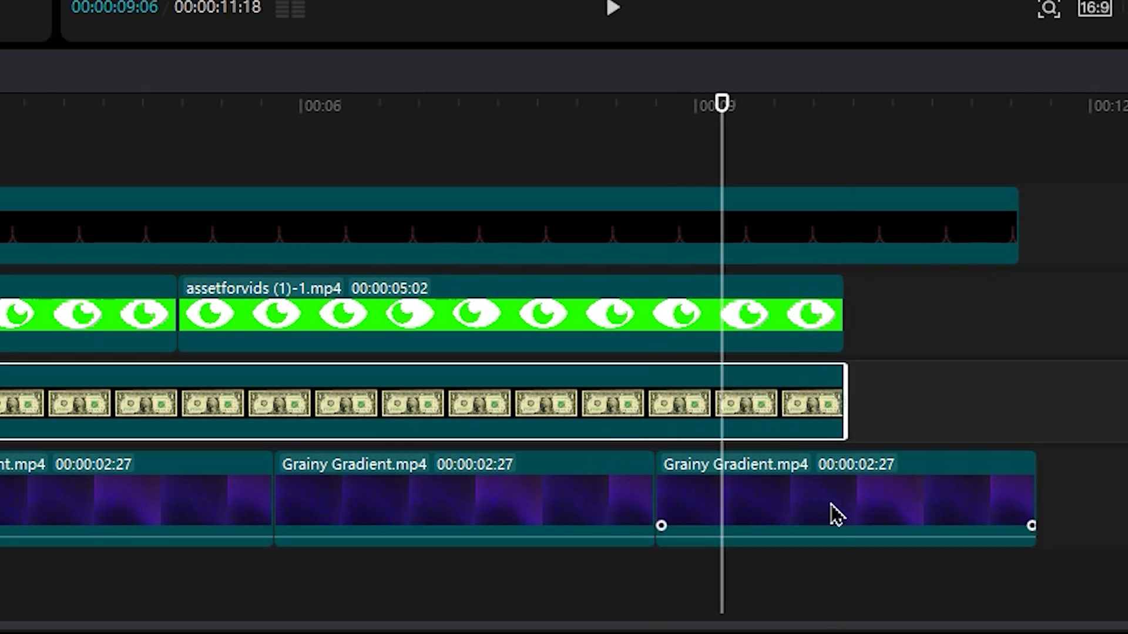
pyautogui.moveTo(1033, 487); pyautogui.dragTo(844, 476)
# Step: Add a closing rotation keyframe near 10 seconds and trim the pendulum clip to end with the other clips
pyautogui.click(848, 238)
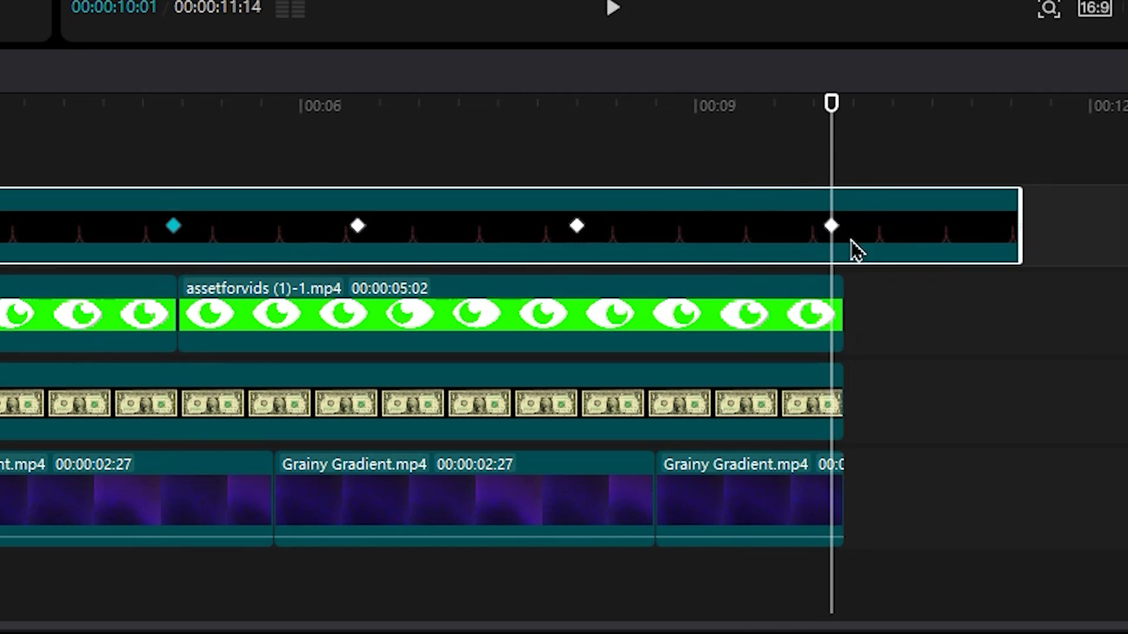
pyautogui.moveTo(910, 229); pyautogui.dragTo(817, 234)
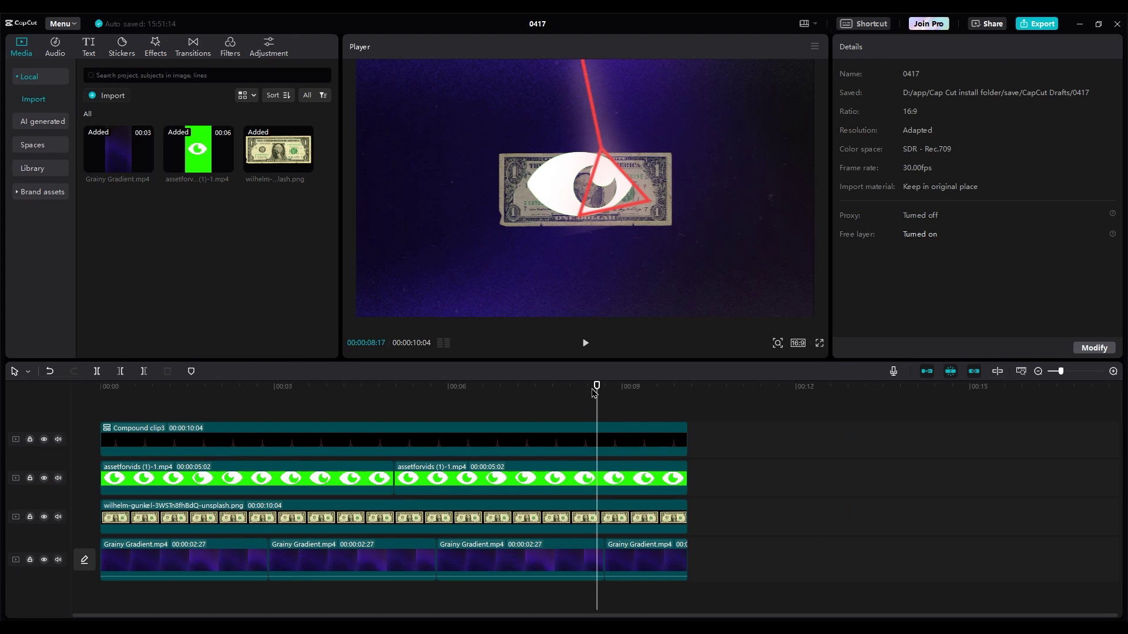
pyautogui.moveTo(595, 388); pyautogui.dragTo(232, 388)
# Step: Show the pendulum clip's rotation keyframe graph and select the keyframe at 00:00:01:19 on the curve
pyautogui.click(190, 454)
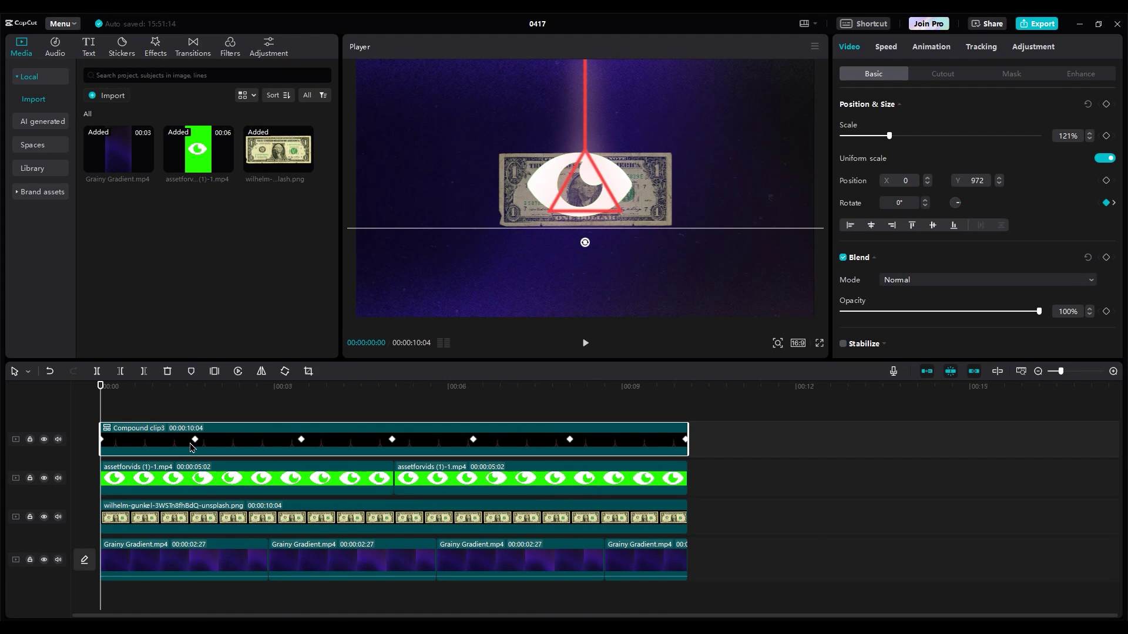
pyautogui.rightClick(191, 454)
pyautogui.click(256, 598)
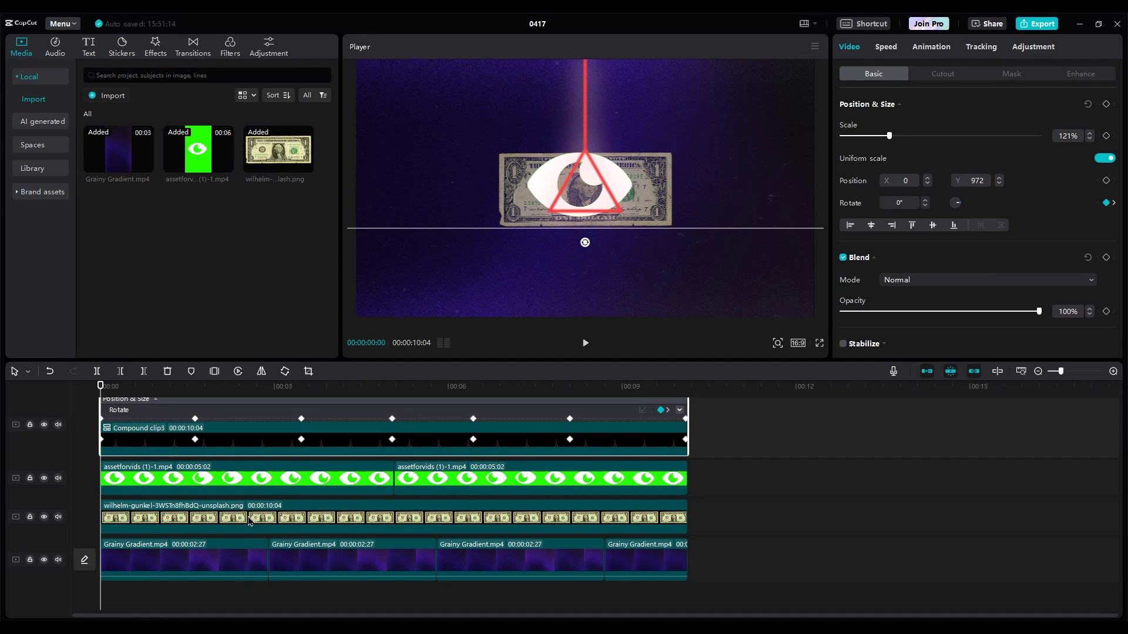
pyautogui.scroll(1, 256, 529)
pyautogui.click(679, 439)
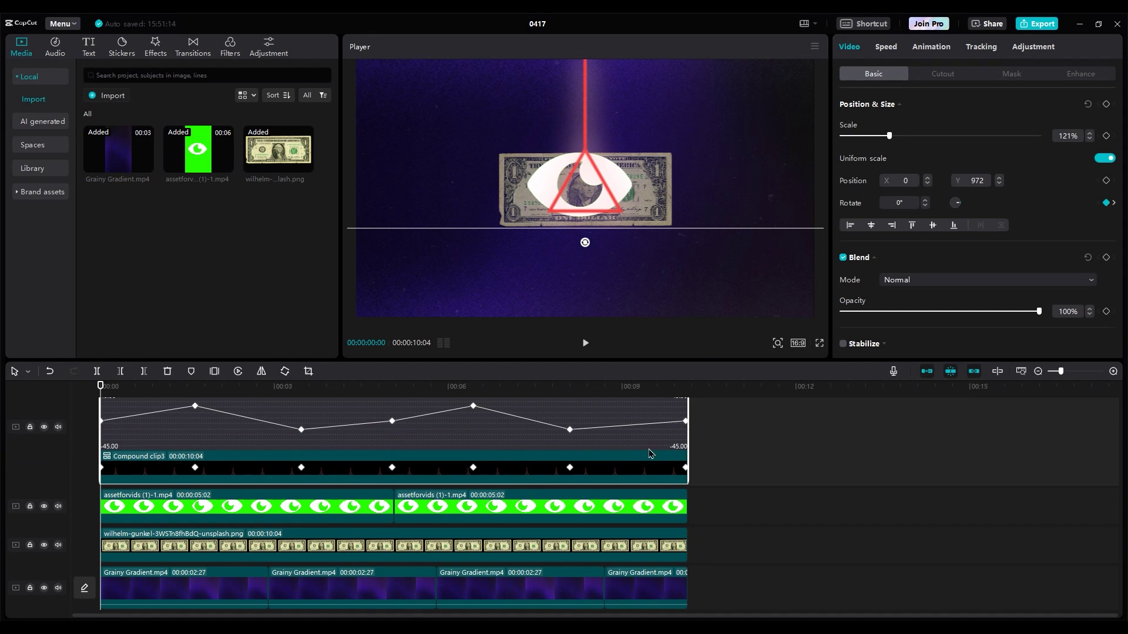
pyautogui.scroll(1, 217, 537)
pyautogui.click(195, 448)
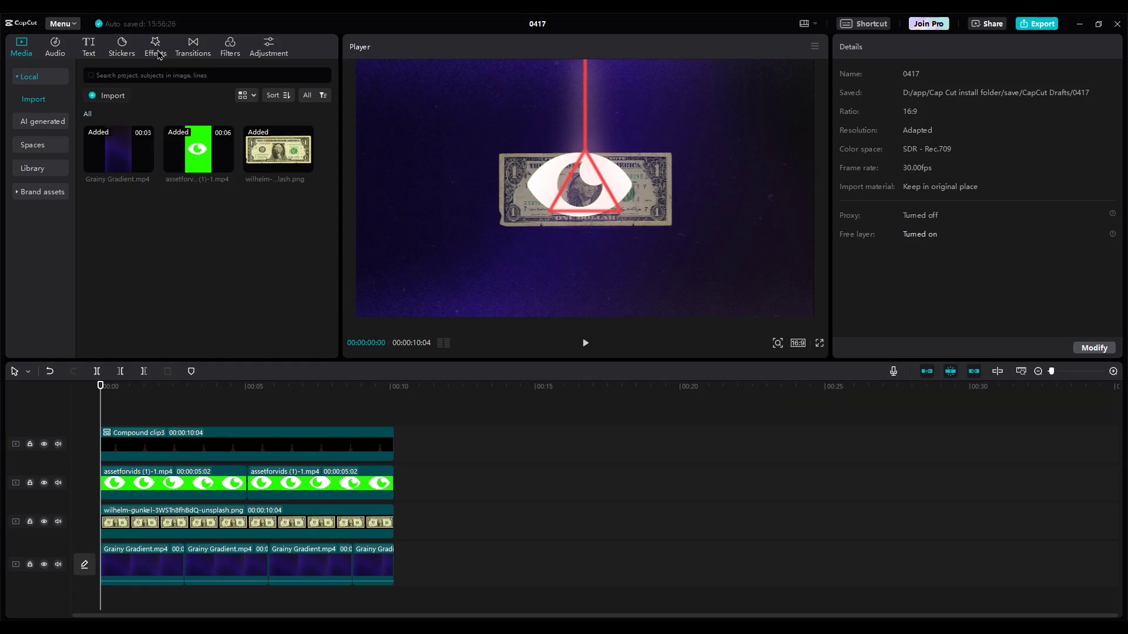
# Step: Add a default text reading LOOK AT ME above the dollar bill, spanning the whole video
pyautogui.click(89, 45)
pyautogui.moveTo(97, 401); pyautogui.dragTo(99, 402)
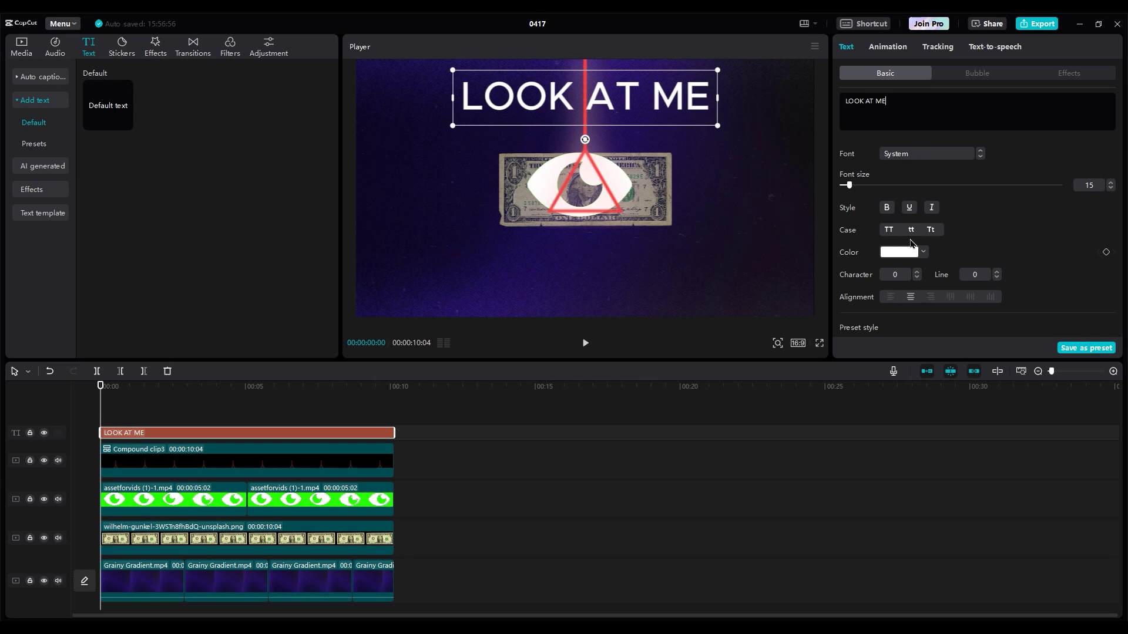
# Step: Give the LOOK AT ME text a glow in the non-Pro style with intensity 32 and red colour FF0000
pyautogui.scroll(-5, 911, 243)
pyautogui.click(903, 307)
pyautogui.scroll(-2, 903, 307)
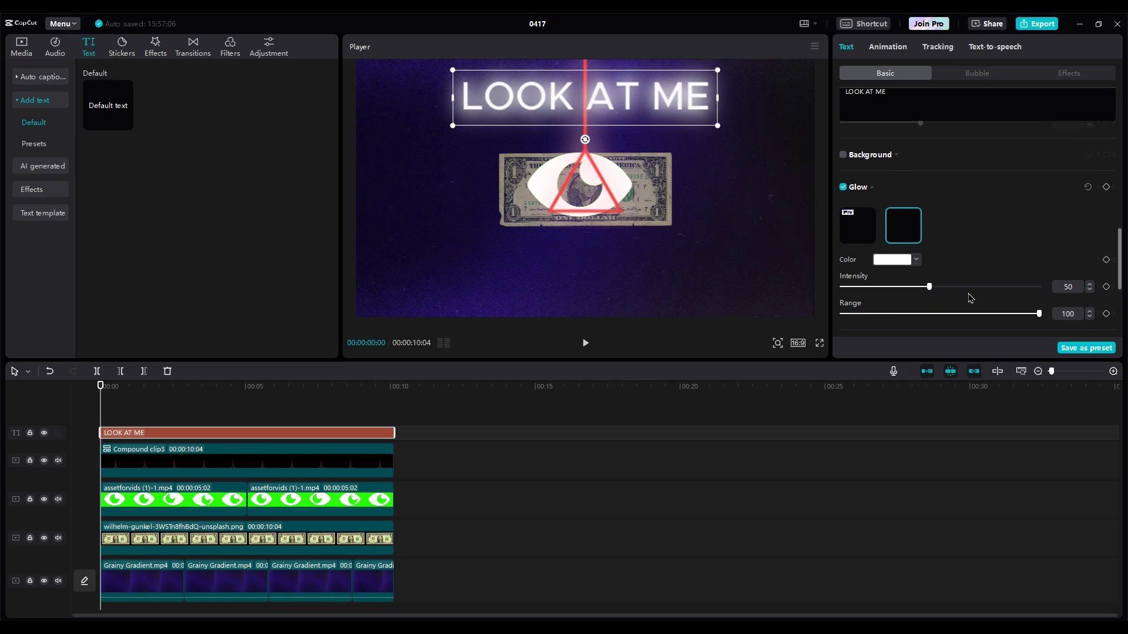
pyautogui.click(894, 287)
pyautogui.click(895, 261)
pyautogui.moveTo(956, 280); pyautogui.dragTo(1009, 276)
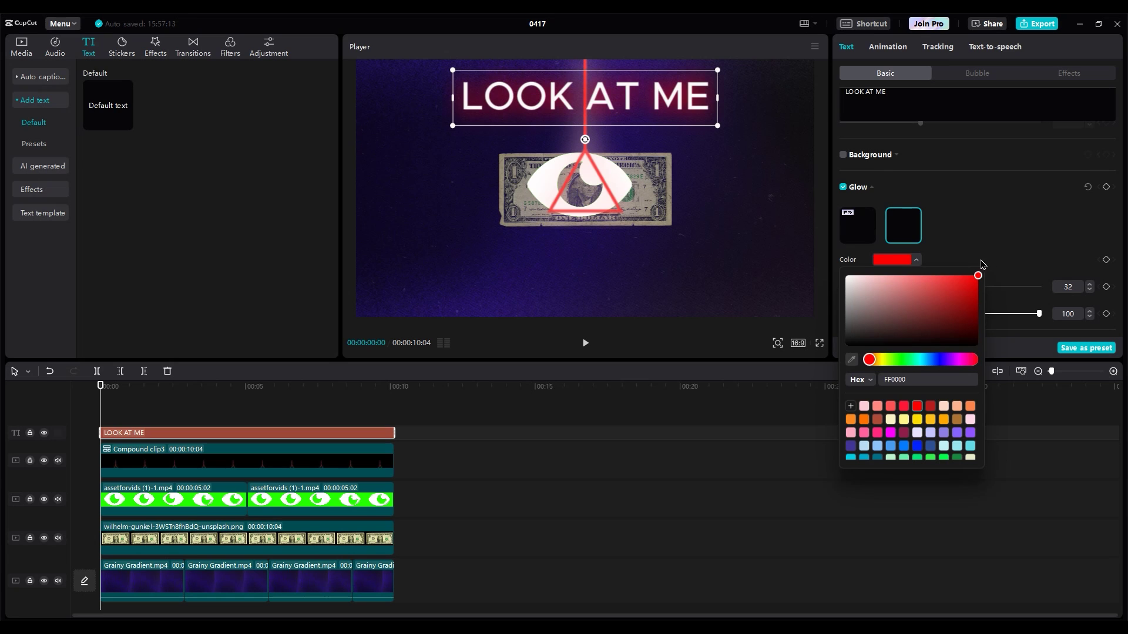
# Step: Scale down the LOOK AT ME text and set its font to RandomGrotesque-Book
pyautogui.moveTo(718, 125); pyautogui.dragTo(695, 107)
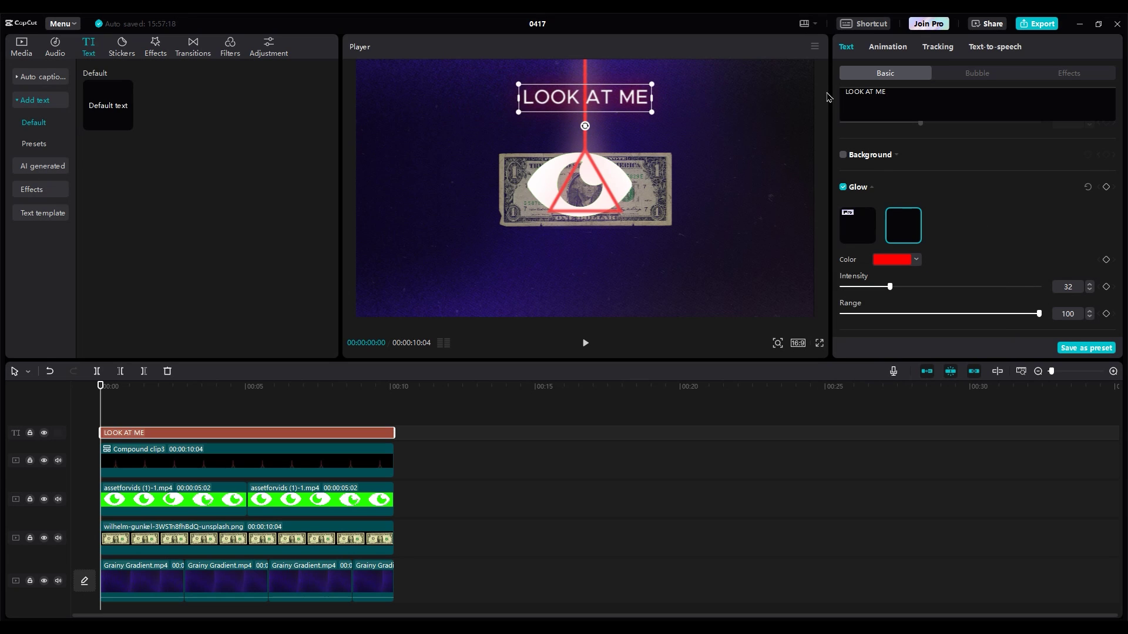
pyautogui.scroll(7, 932, 245)
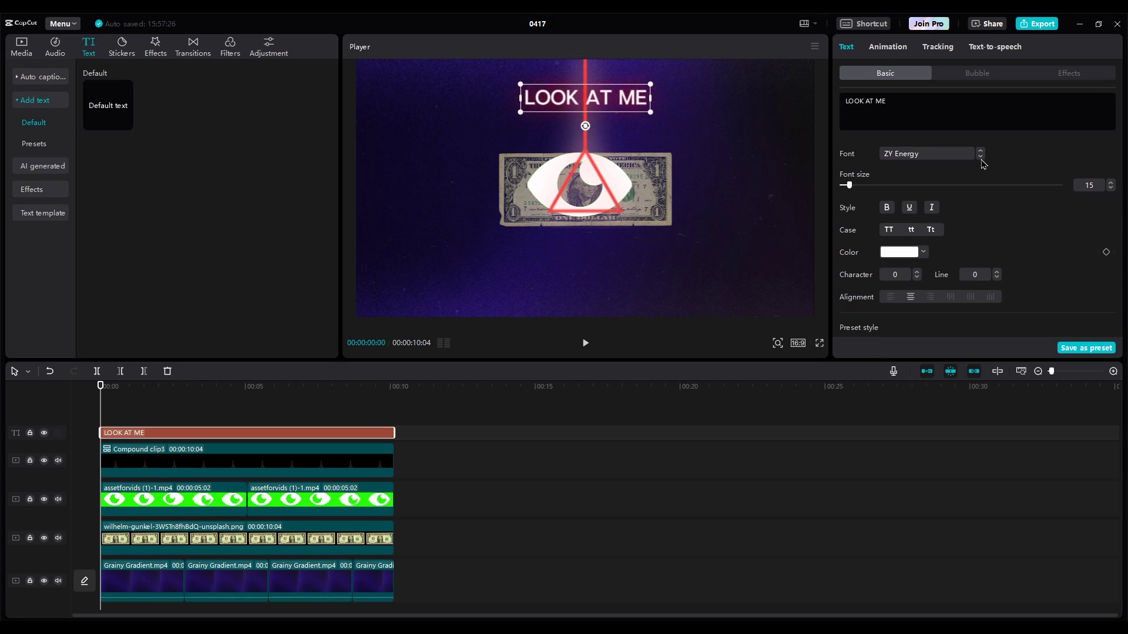
pyautogui.click(980, 157)
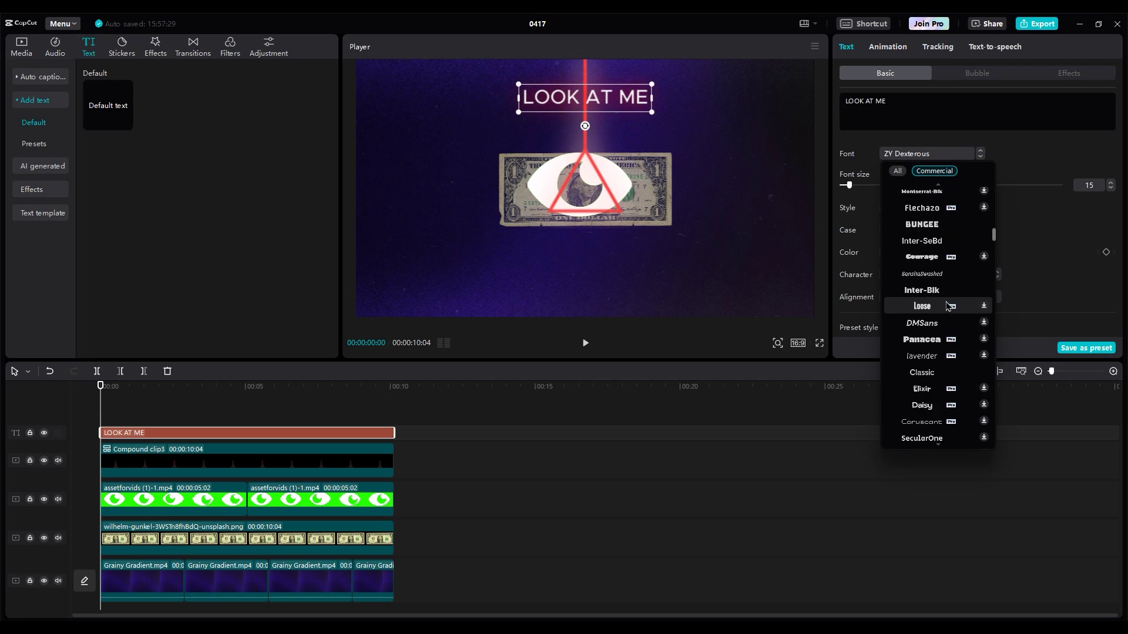
pyautogui.scroll(-7, 947, 306)
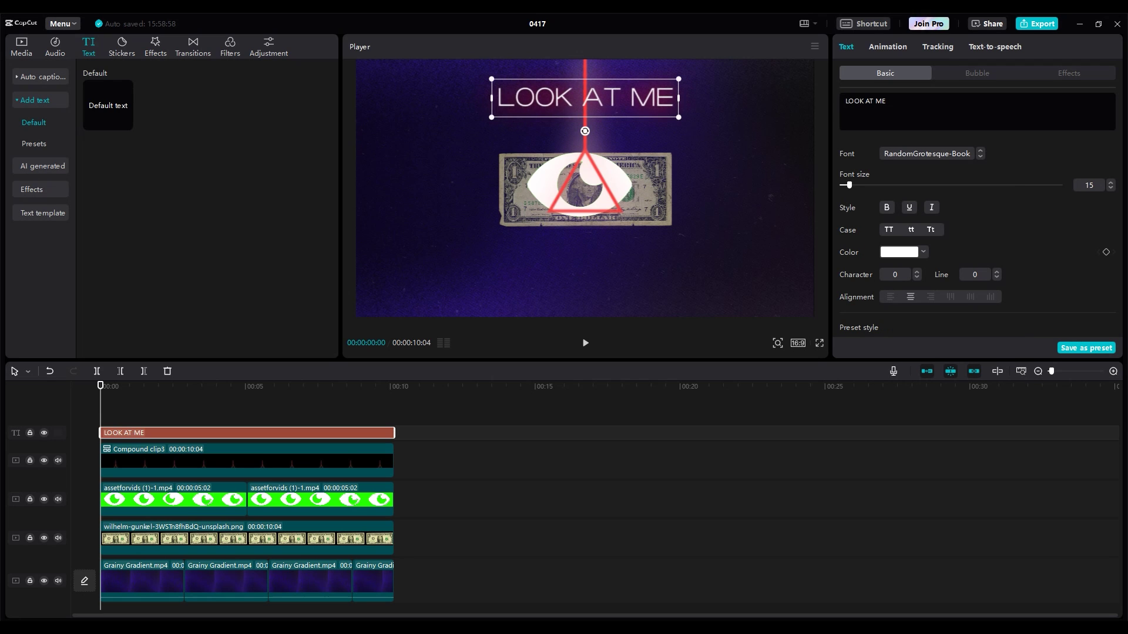
# Step: Open the looping animation choices for the LOOK AT ME text
pyautogui.click(888, 46)
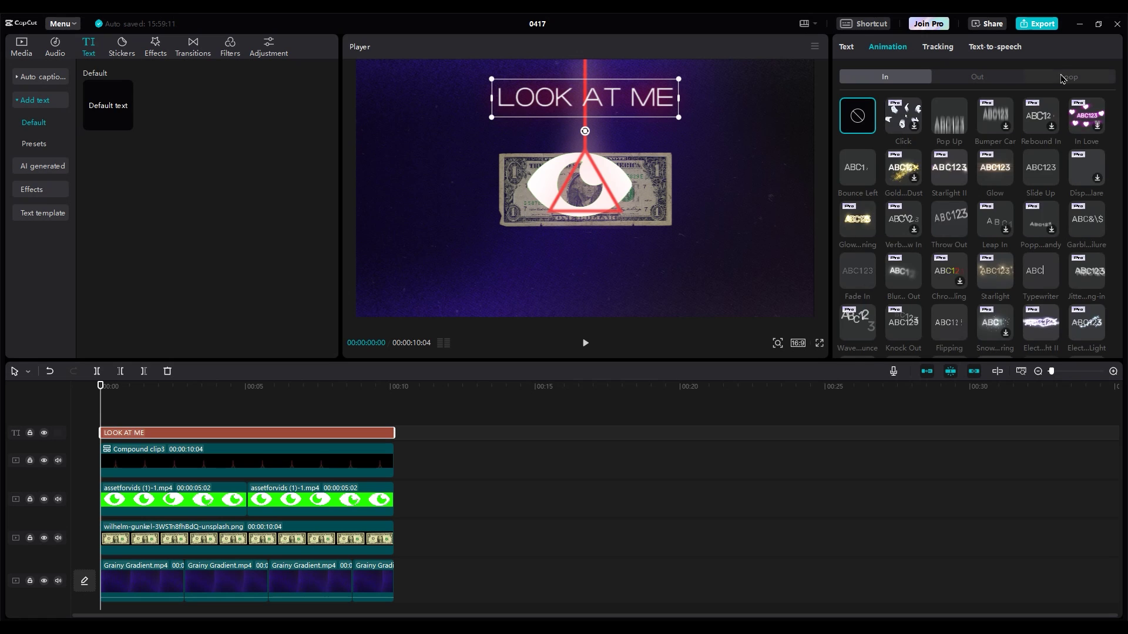
pyautogui.click(1046, 78)
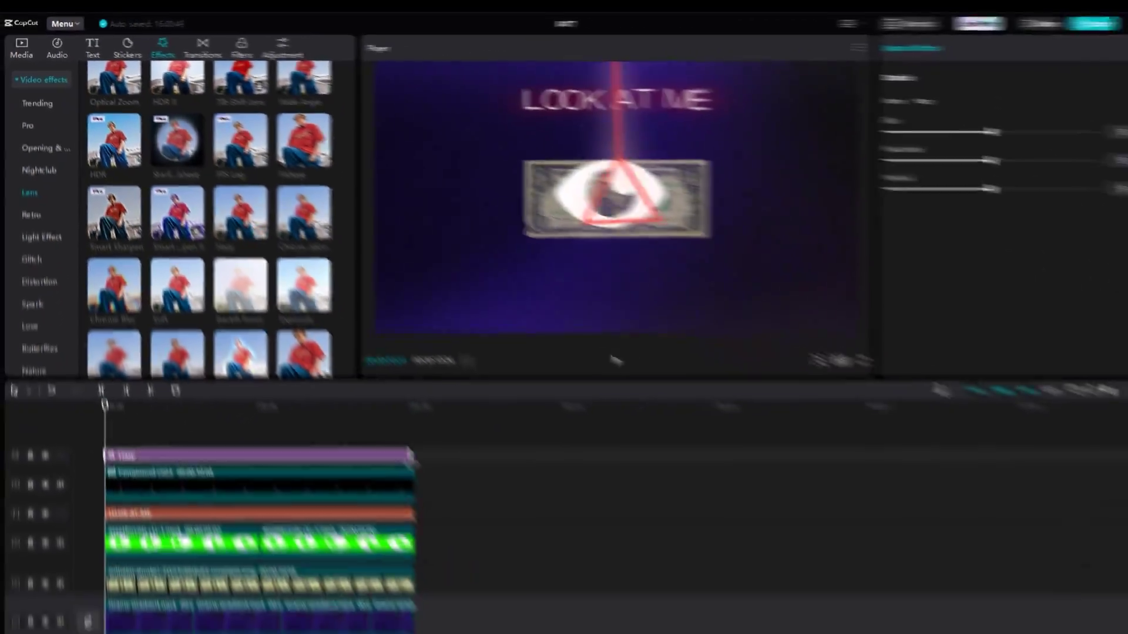
# Step: Add the Vignette lens effect above the Hazy effect and extend it to span the whole video
pyautogui.scroll(-3, 165, 276)
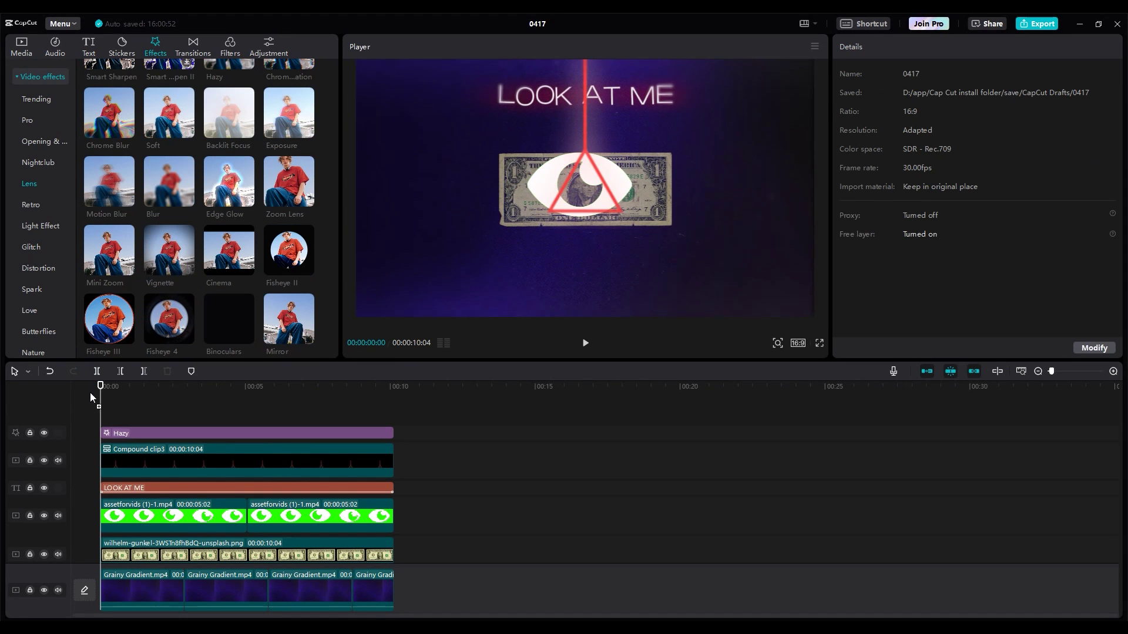
pyautogui.moveTo(168, 250); pyautogui.dragTo(166, 438)
pyautogui.moveTo(272, 431); pyautogui.dragTo(393, 432)
# Step: Add the Chrome Blur effect above the Vignette, with blur 4 and lateral chromatic aberration 52
pyautogui.scroll(2, 169, 218)
pyautogui.moveTo(109, 217); pyautogui.dragTo(139, 354)
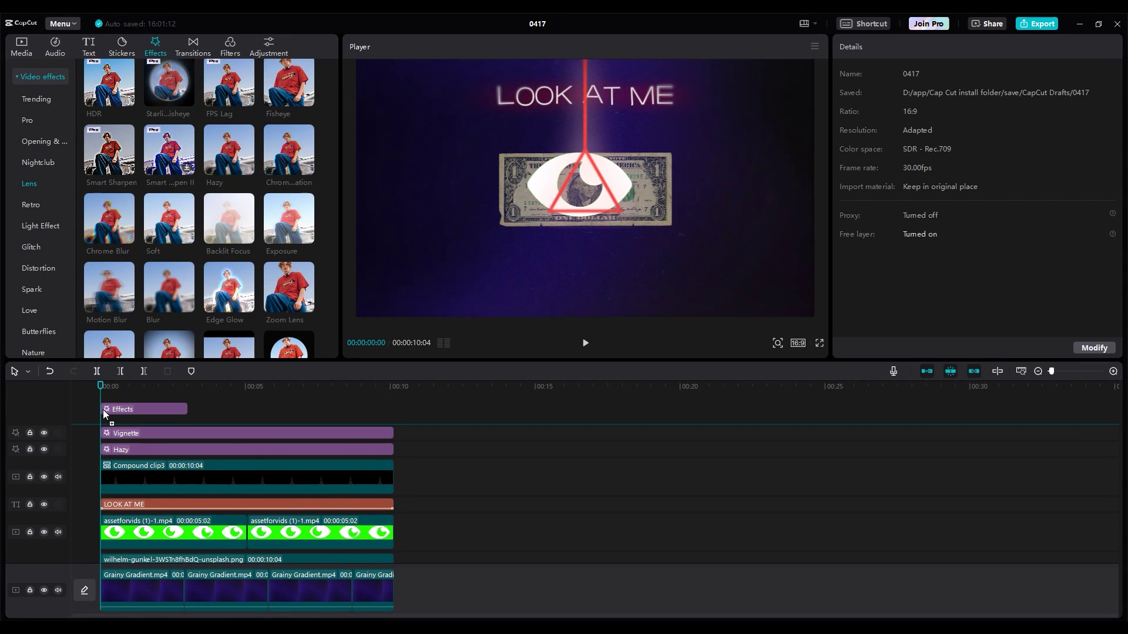
pyautogui.moveTo(103, 414); pyautogui.dragTo(104, 411)
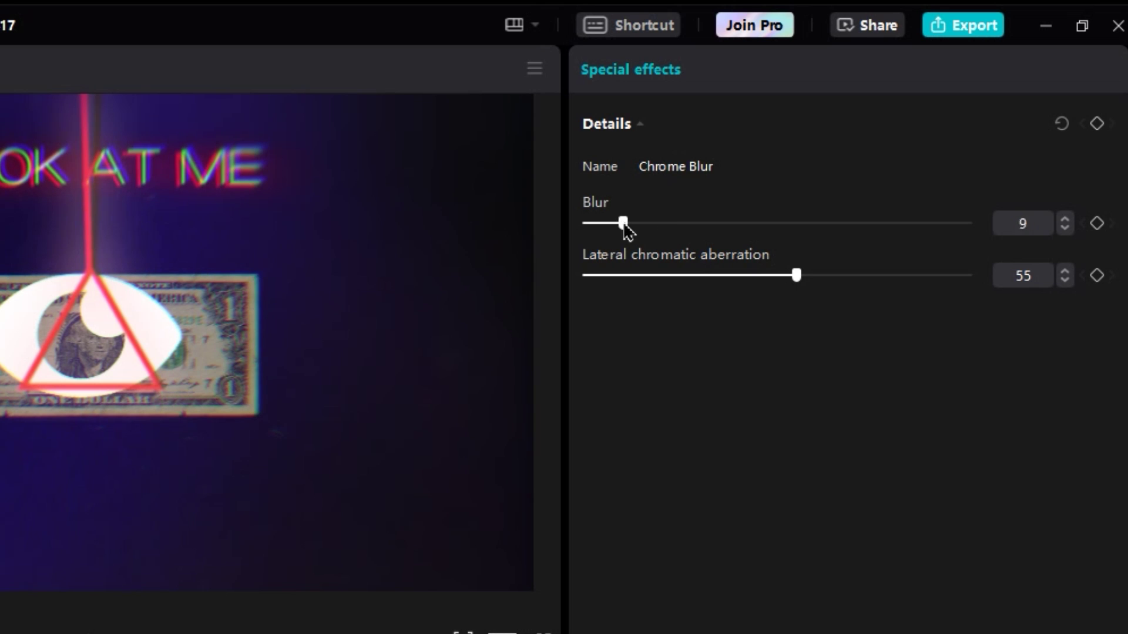
pyautogui.moveTo(594, 230); pyautogui.dragTo(601, 231)
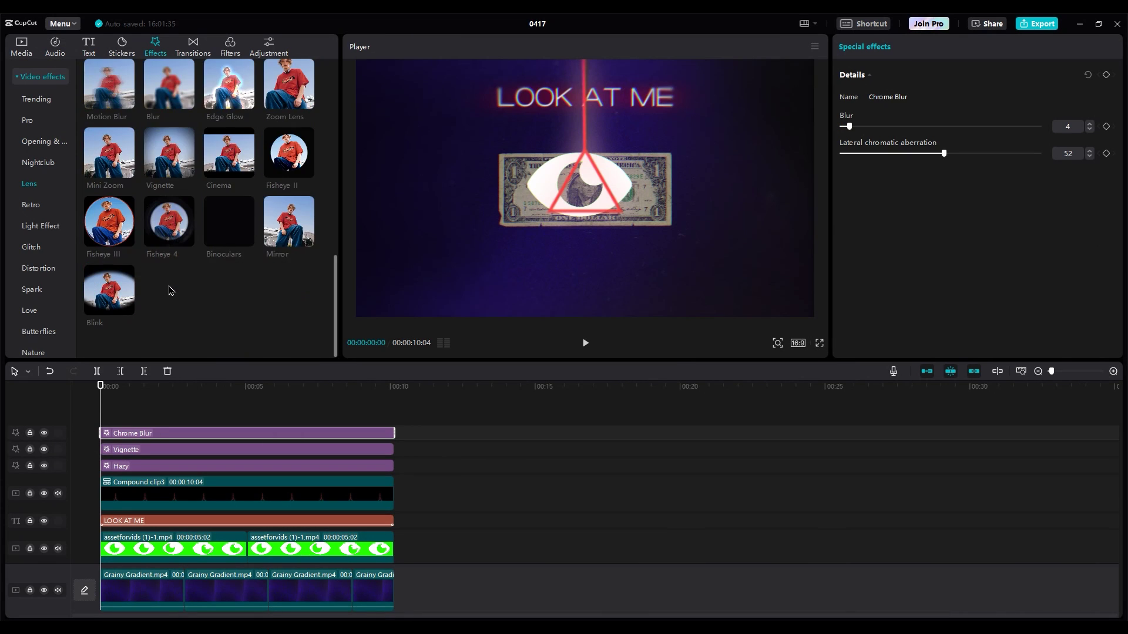
# Step: Add the Blink effect at the start of the video, set its speed to 6 and preview it from the beginning
pyautogui.click(113, 295)
pyautogui.moveTo(112, 294); pyautogui.dragTo(93, 416)
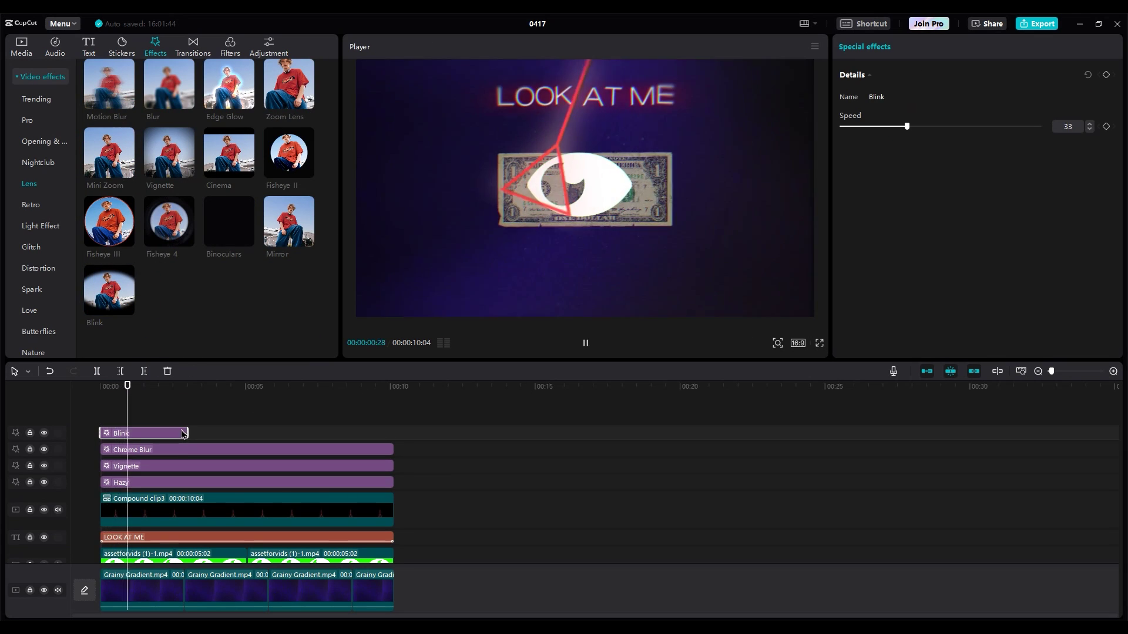
pyautogui.press('space')
pyautogui.click(984, 127)
pyautogui.press('space')
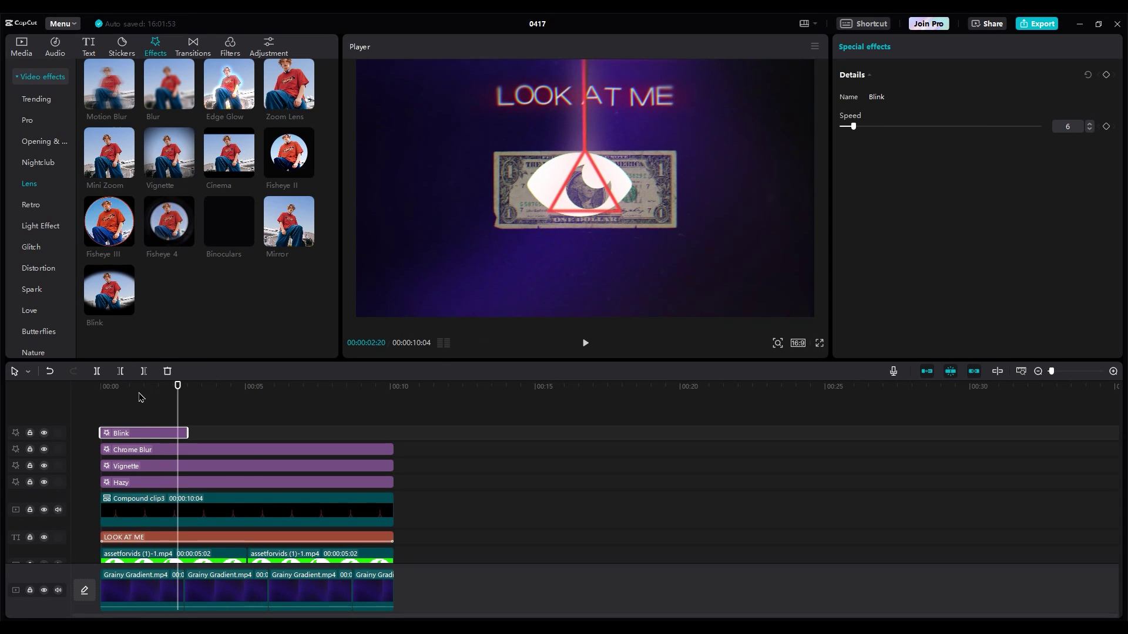
pyautogui.click(80, 395)
pyautogui.press('space')
pyautogui.press('space')
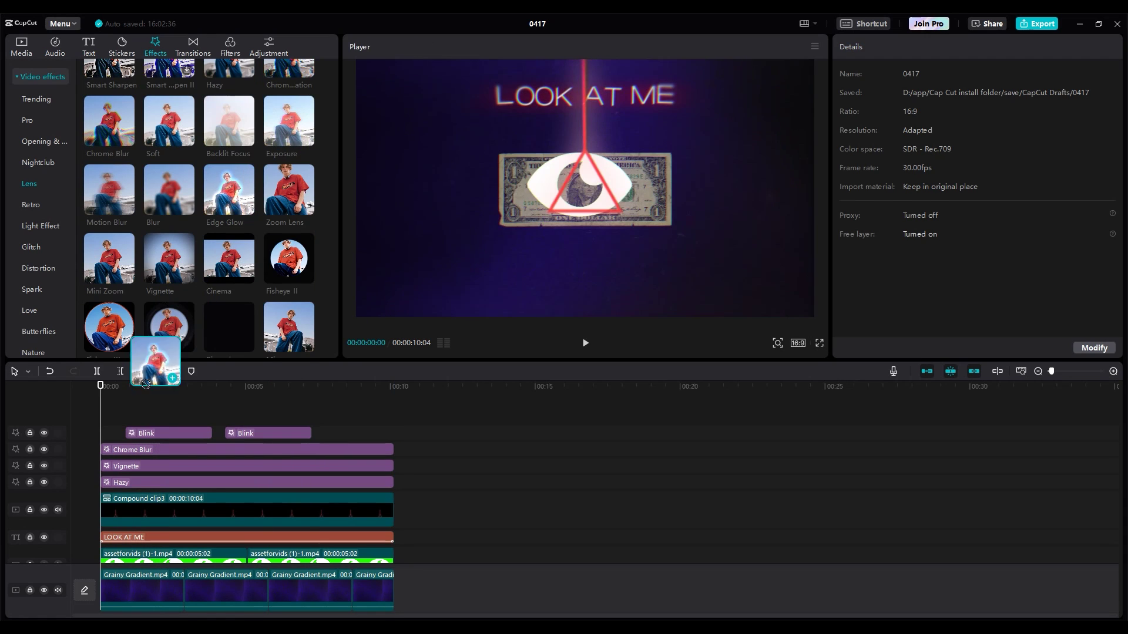
# Step: Add the Edge Glow effect above the Blink effects across the whole video, with glow 4, and play the result
pyautogui.moveTo(156, 363); pyautogui.dragTo(97, 416)
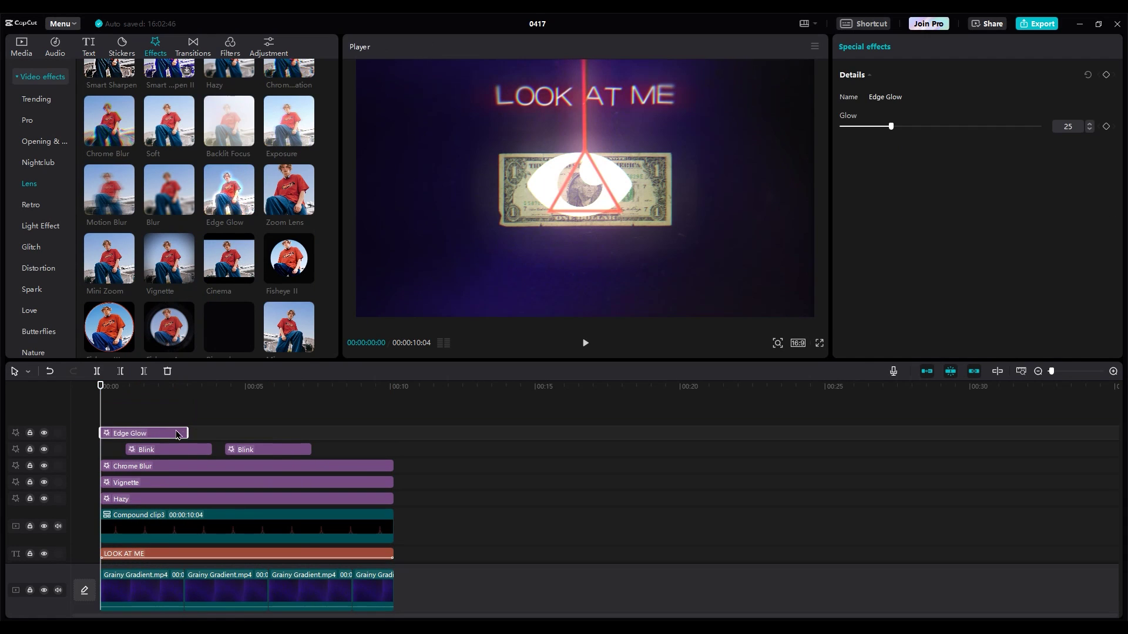
pyautogui.moveTo(292, 434); pyautogui.dragTo(387, 439)
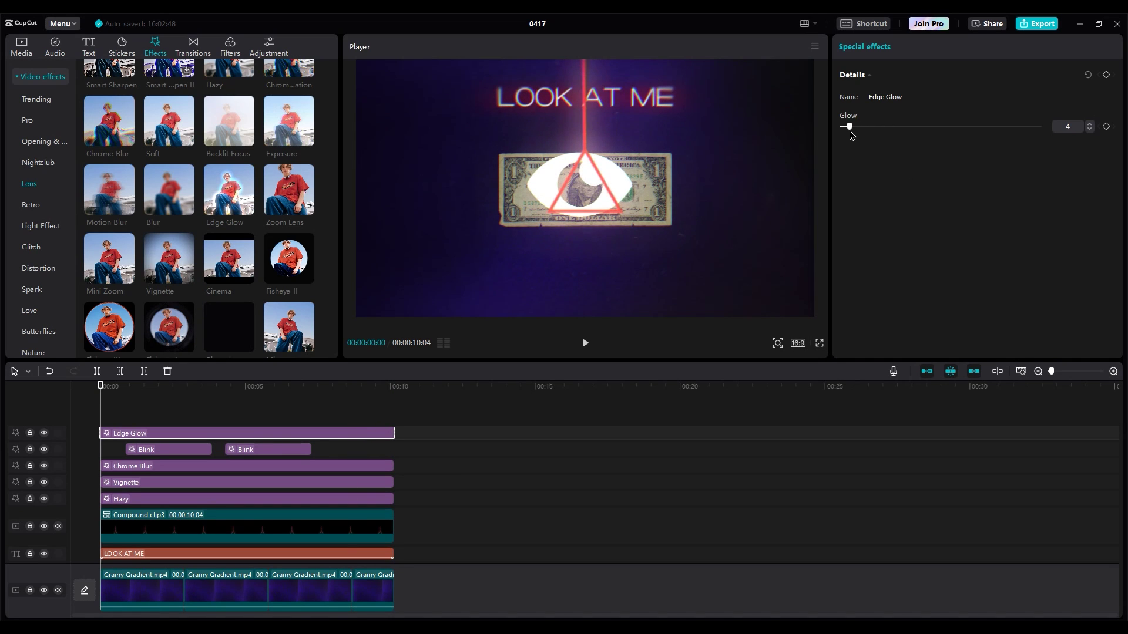
pyautogui.press('space')
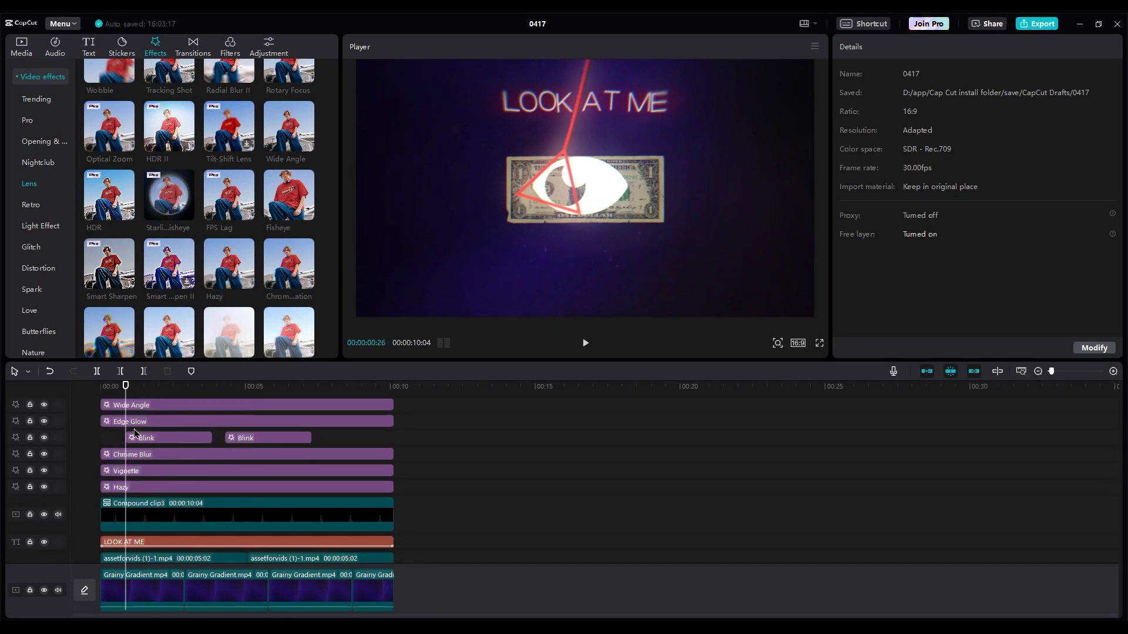
# Step: Turn the dollar bill image clip into a compound clip
pyautogui.scroll(-3, 175, 500)
pyautogui.click(166, 519)
pyautogui.rightClick(164, 520)
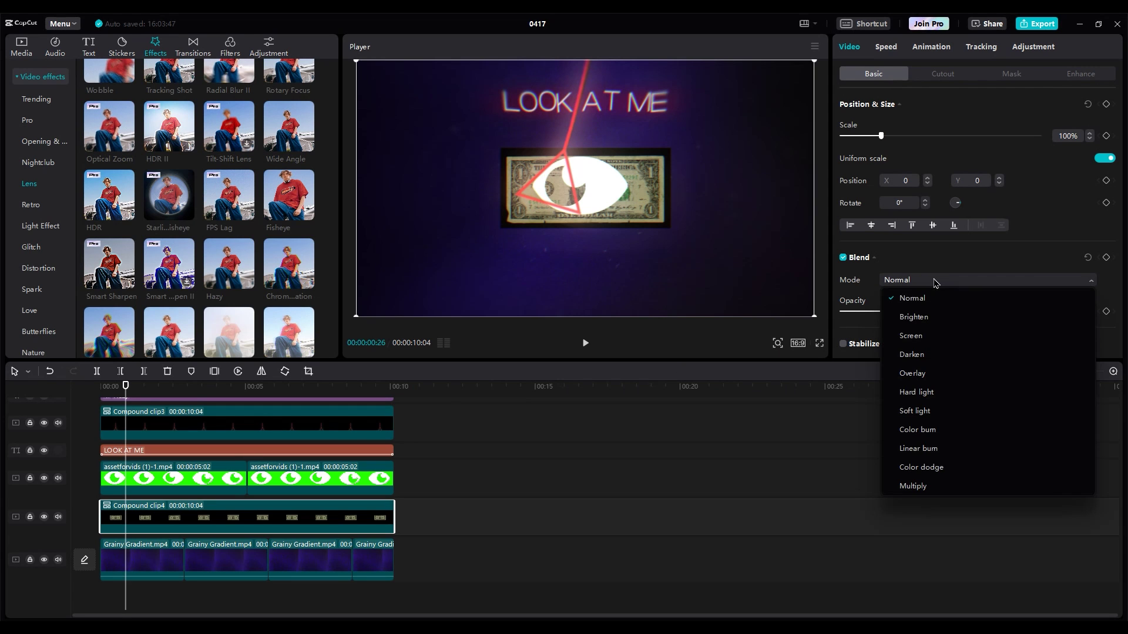
# Step: Set the dollar bill compound clip's blend mode to Brighten and its opacity to 70%
pyautogui.click(919, 337)
pyautogui.click(927, 282)
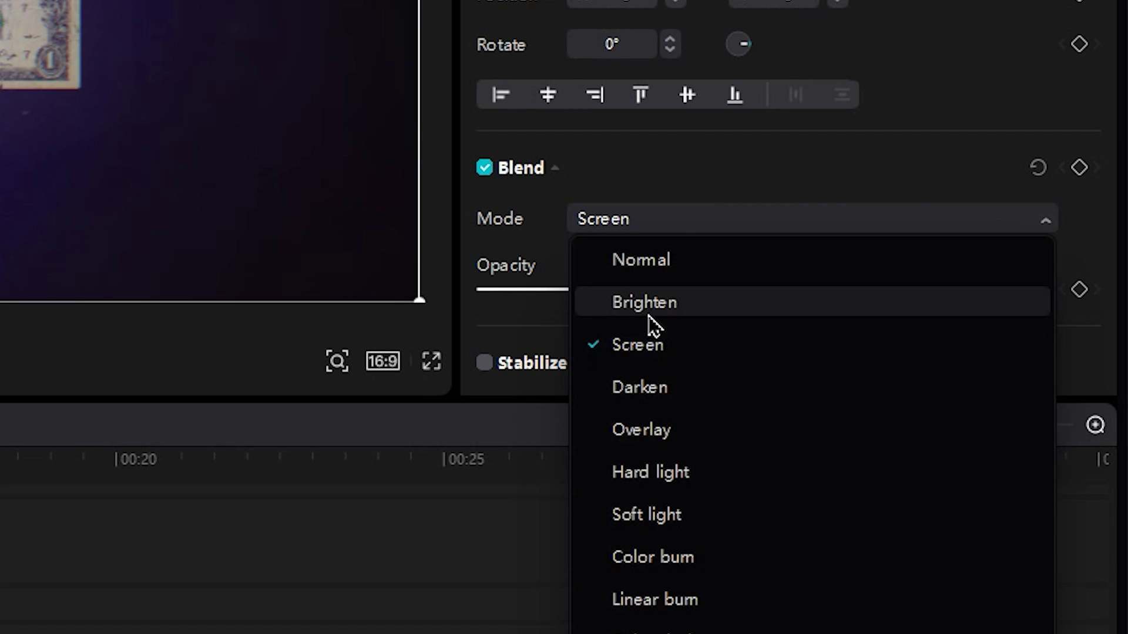
pyautogui.click(644, 301)
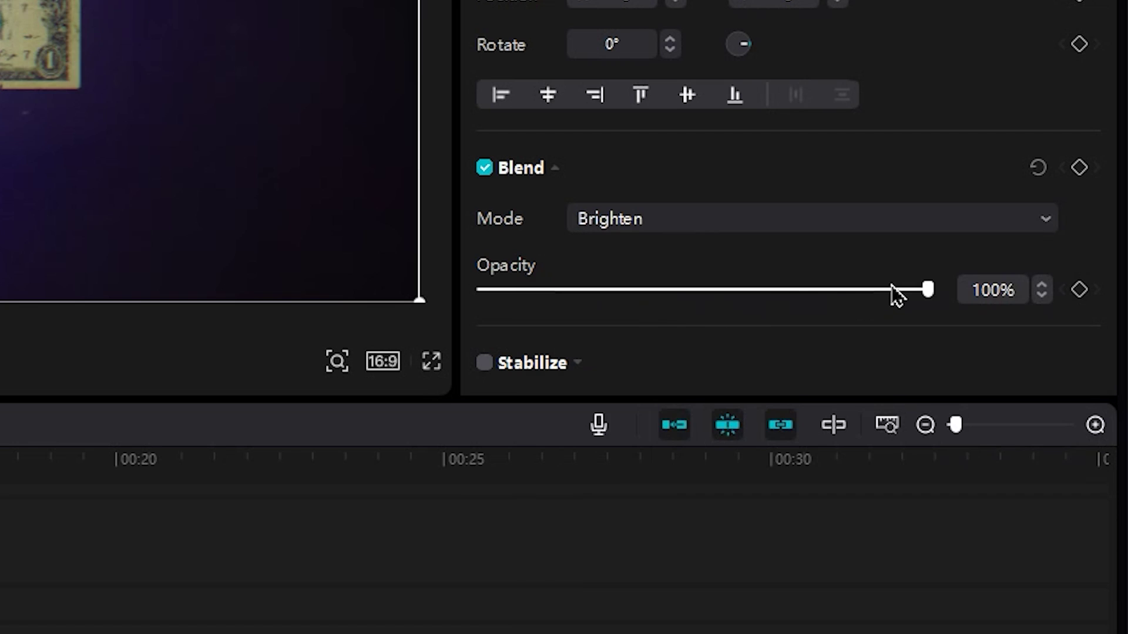
pyautogui.moveTo(897, 295); pyautogui.dragTo(793, 290)
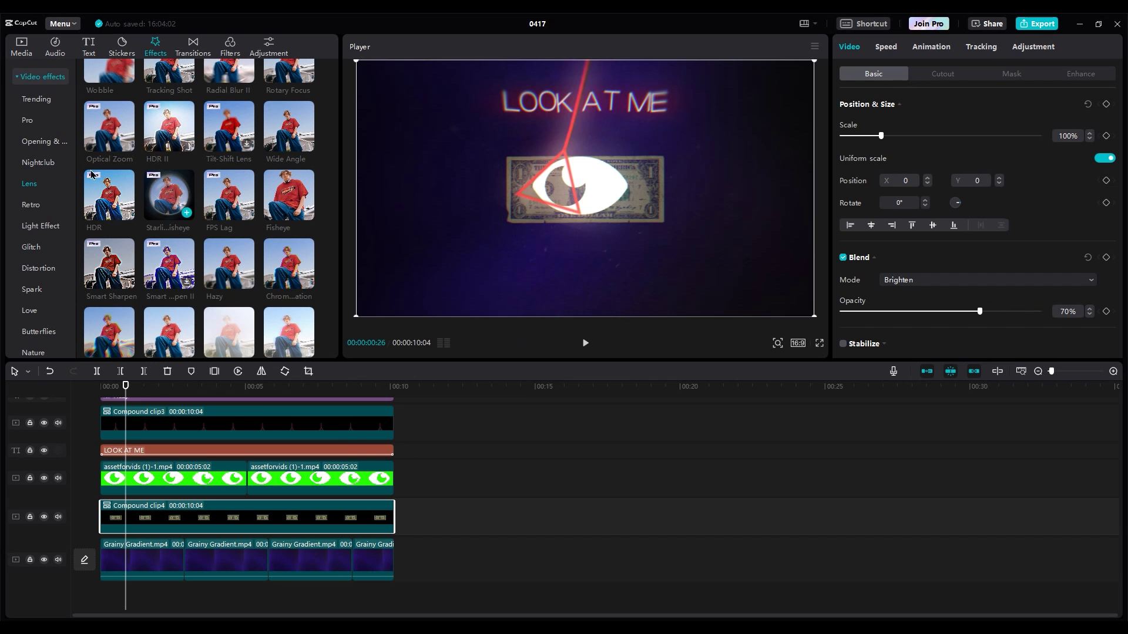
# Step: Apply the Nightclub effect Play Pendulum to the dollar bill compound clip and set its strength to 6
pyautogui.click(37, 162)
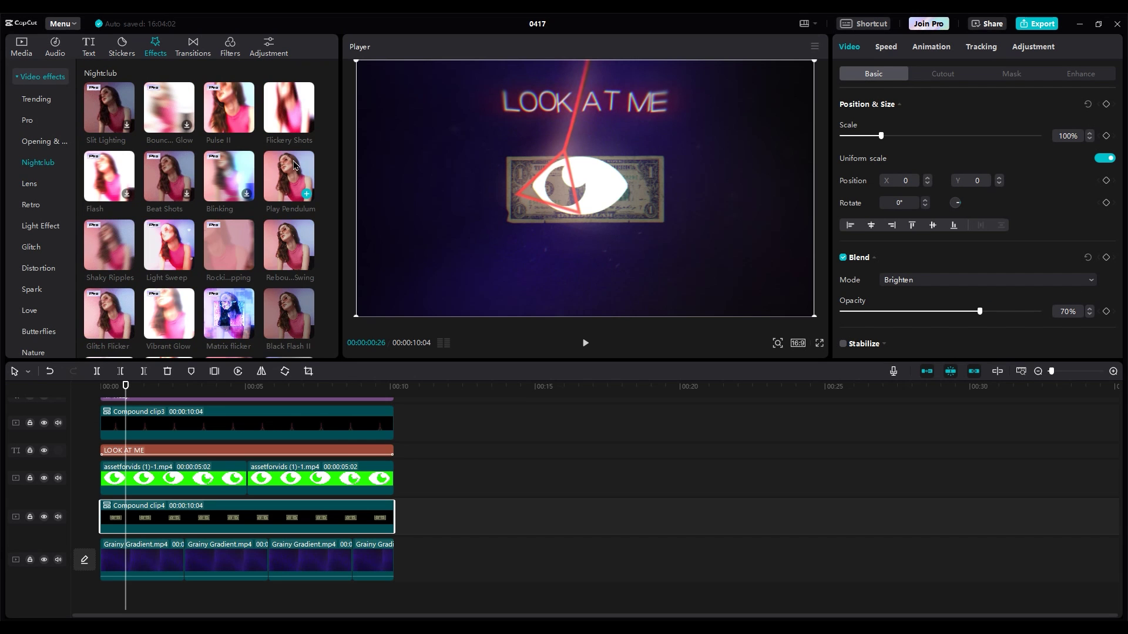
pyautogui.moveTo(294, 165); pyautogui.dragTo(153, 517)
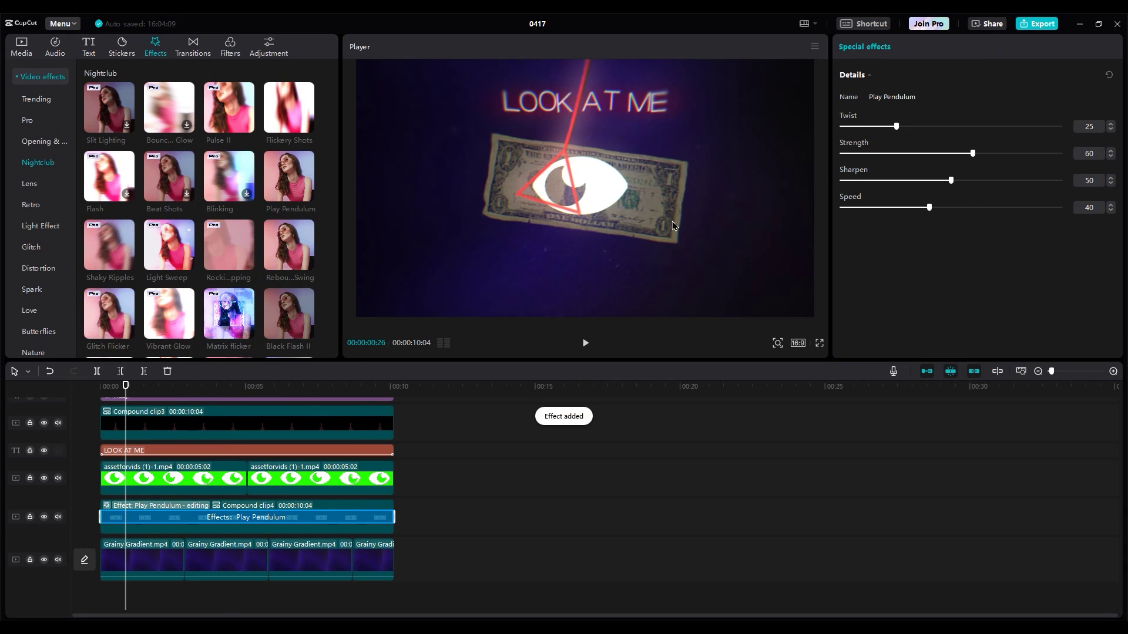
pyautogui.moveTo(886, 154); pyautogui.dragTo(844, 154)
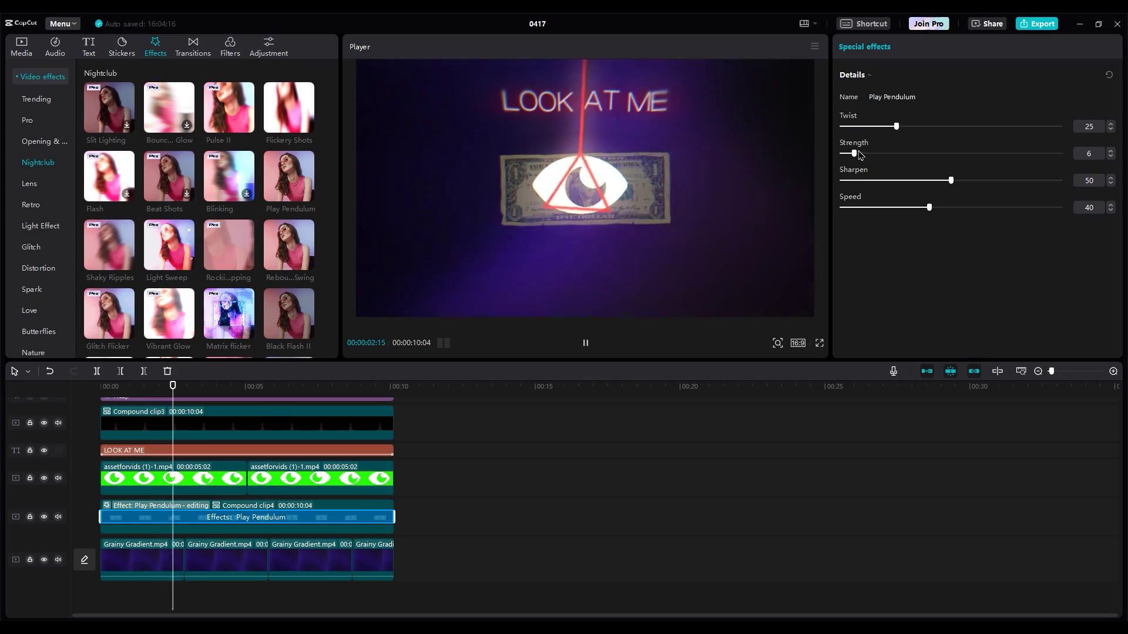